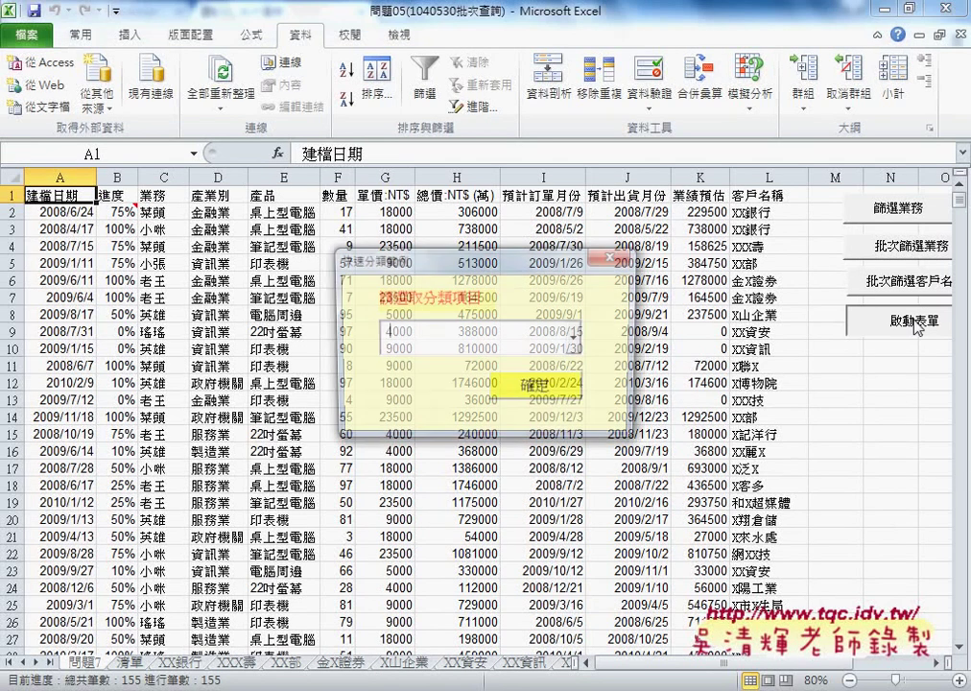
# In the 快速分類範例 form, choose 產品 and split the data into per-product sheets
pyautogui.click(579, 339)
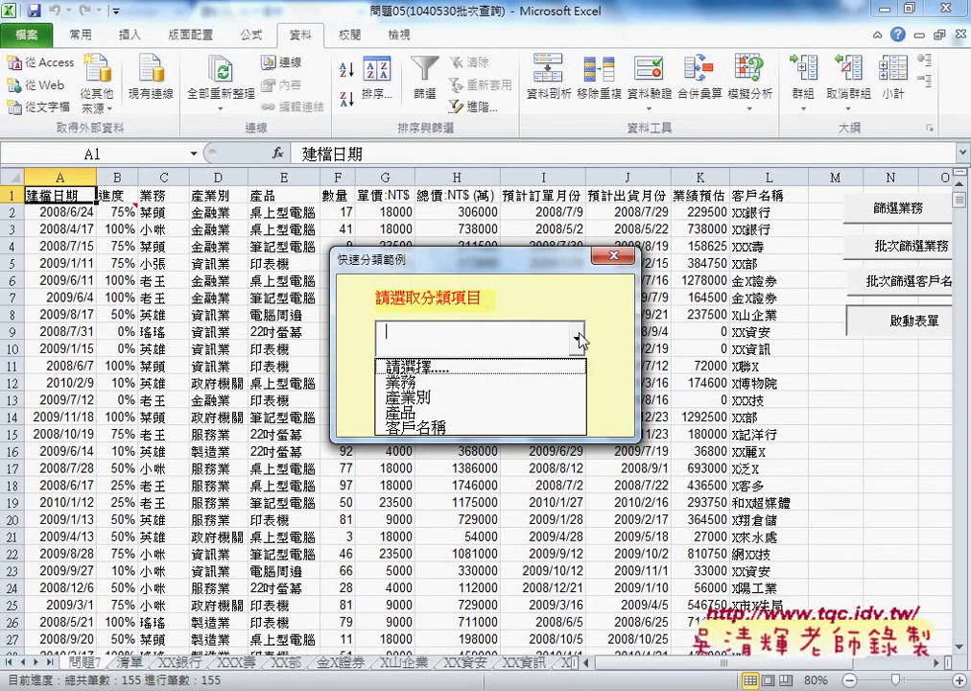
pyautogui.click(559, 397)
pyautogui.click(559, 393)
pyautogui.press('Down')
pyautogui.click(559, 398)
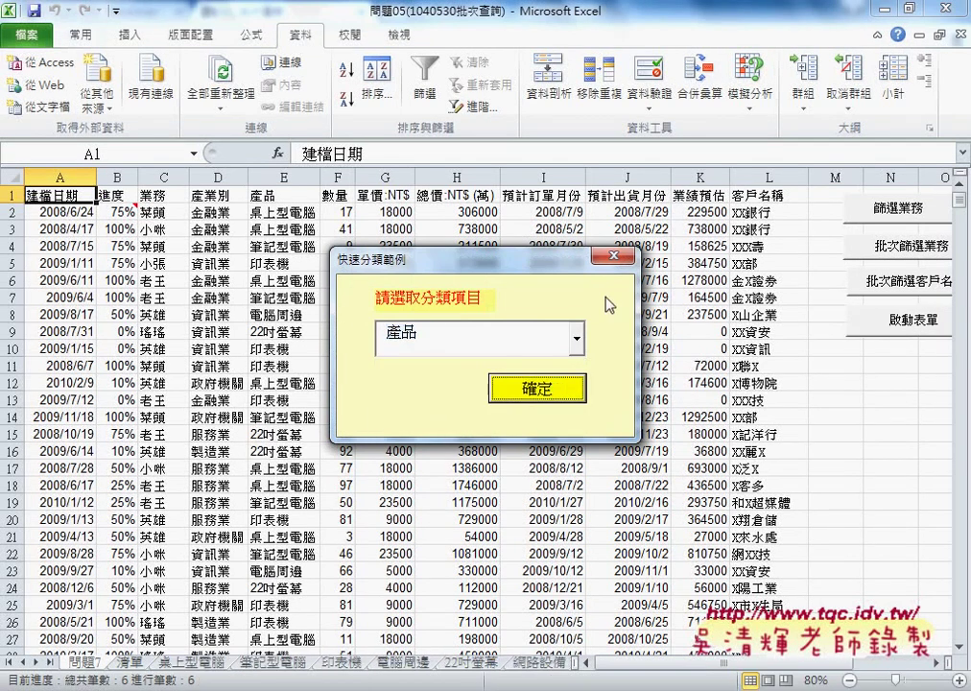
# Split the data by 客戶名稱 as well, then go to the 問題7 data sheet
pyautogui.click(912, 319)
pyautogui.press('Down')
pyautogui.click(569, 386)
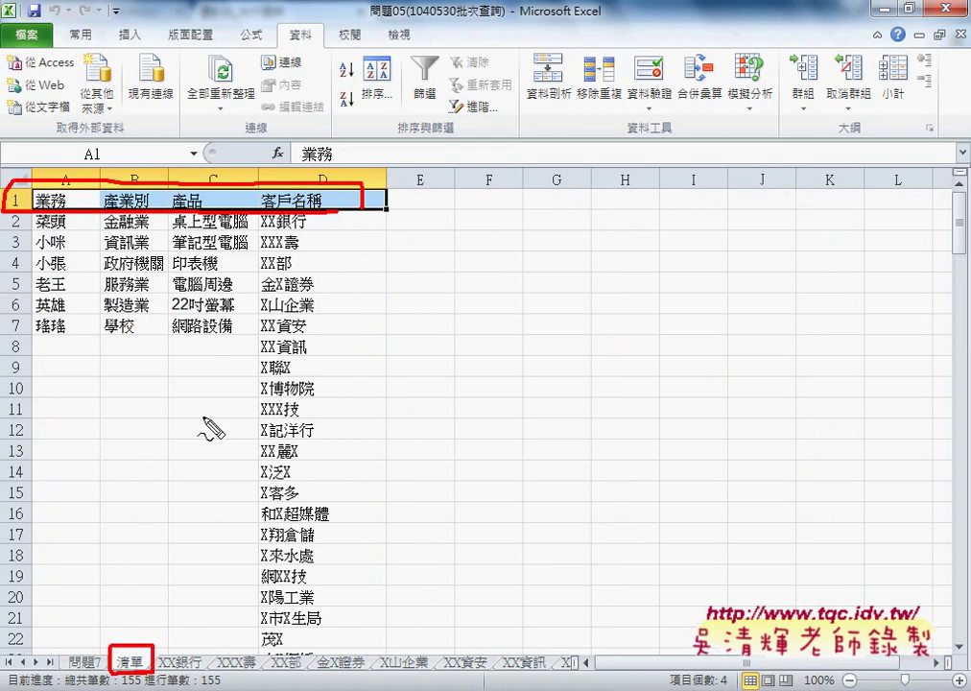
pyautogui.click(81, 662)
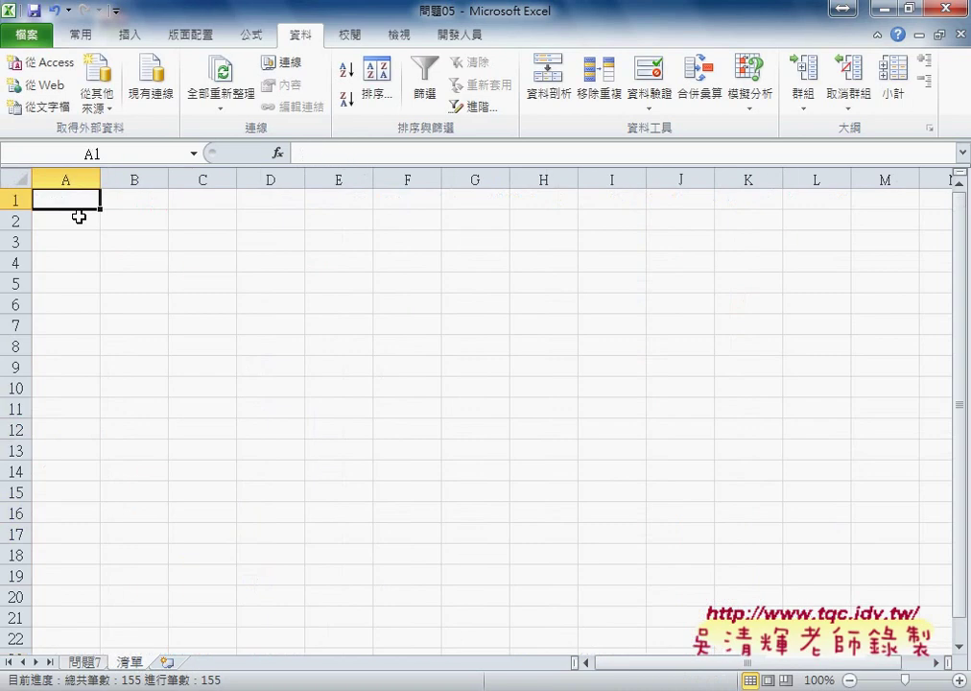
# Remove duplicate salesperson names in column A and save as an Excel 97-2003 workbook
pyautogui.click(599, 82)
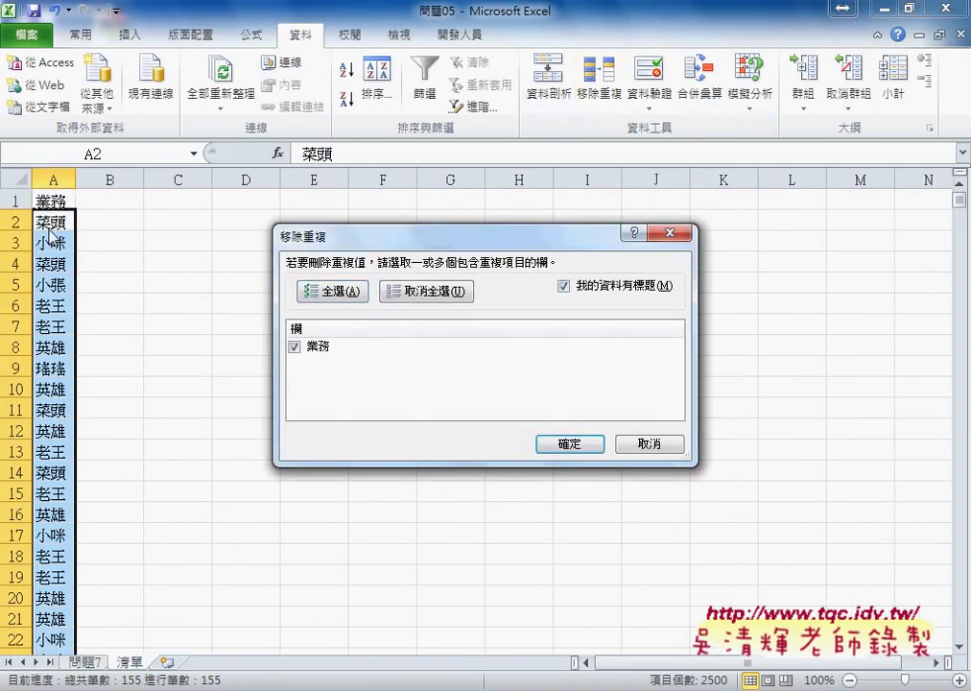
pyautogui.click(575, 444)
pyautogui.click(498, 399)
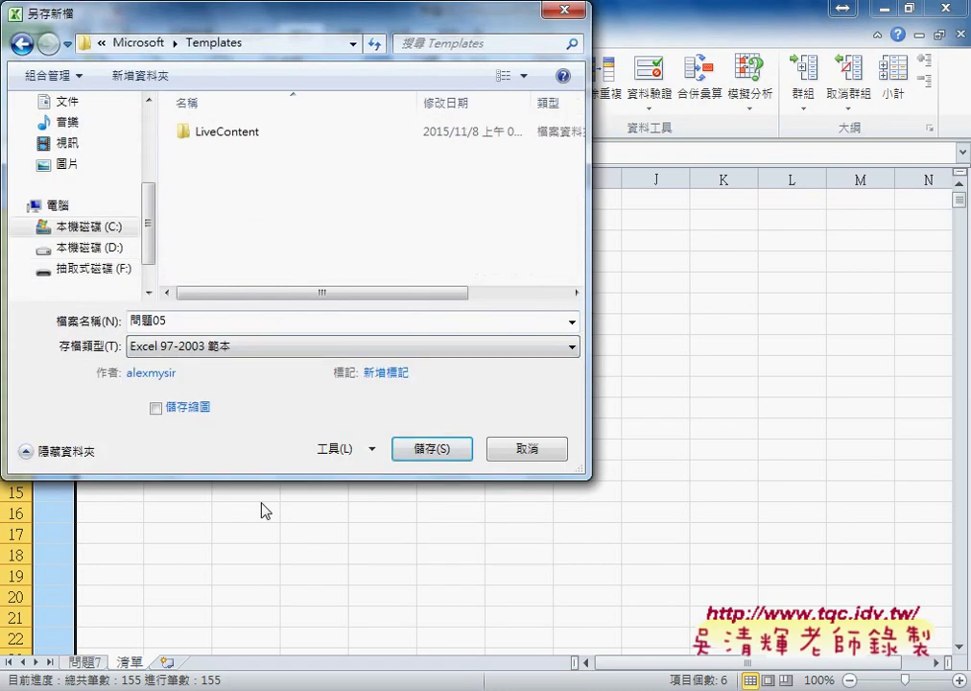
pyautogui.click(288, 349)
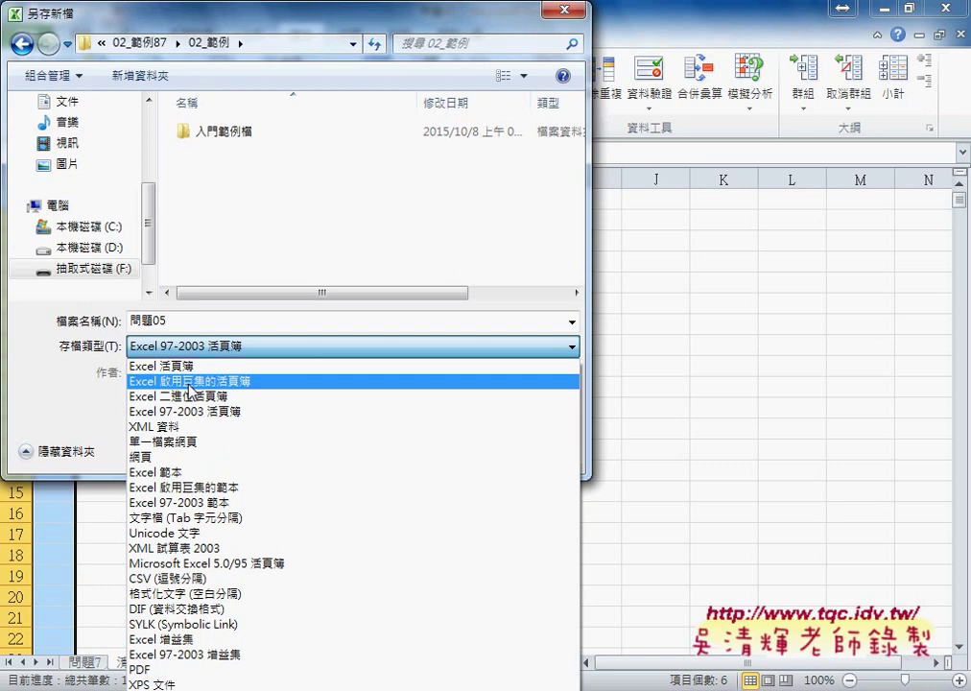
pyautogui.click(145, 410)
# Copy the 產業別 column from 問題7 into column B of 清單
pyautogui.click(95, 200)
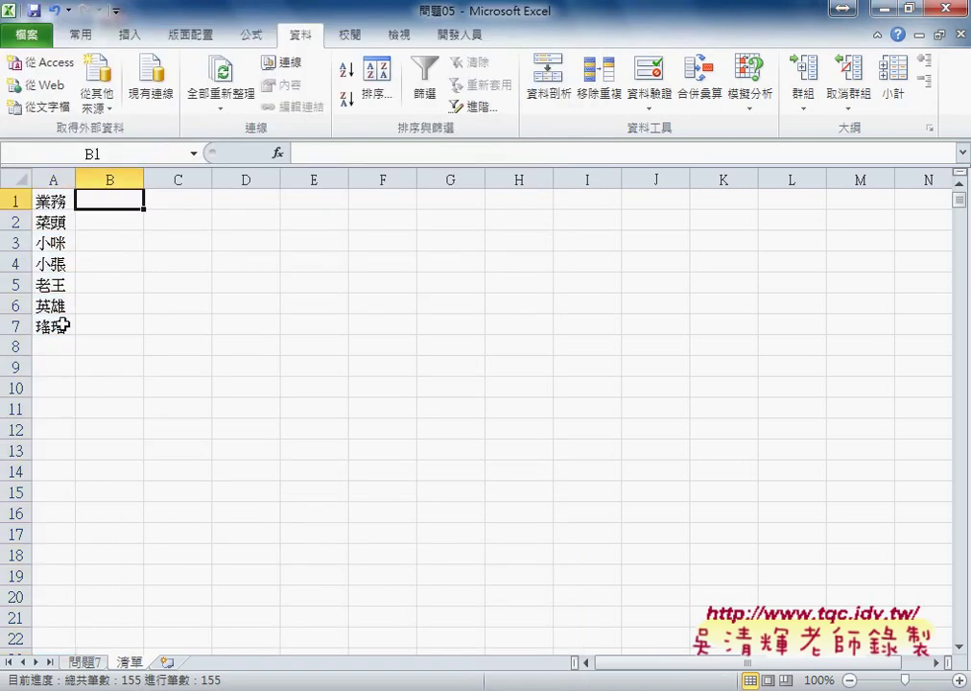
pyautogui.hotkey('ctrl', 'pageup')
pyautogui.click(230, 179)
pyautogui.hotkey('ctrl', 'c')
pyautogui.hotkey('ctrl', 'pagedown')
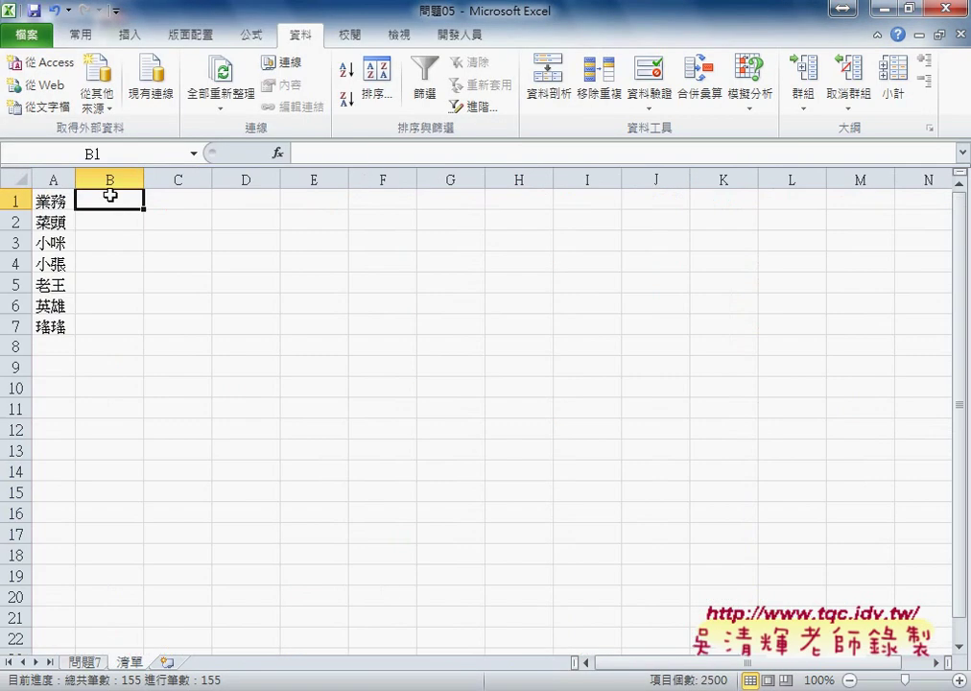
pyautogui.hotkey('ctrl', 'v')
# Remove duplicate industries, limiting the check to column B only
pyautogui.click(599, 82)
pyautogui.click(341, 364)
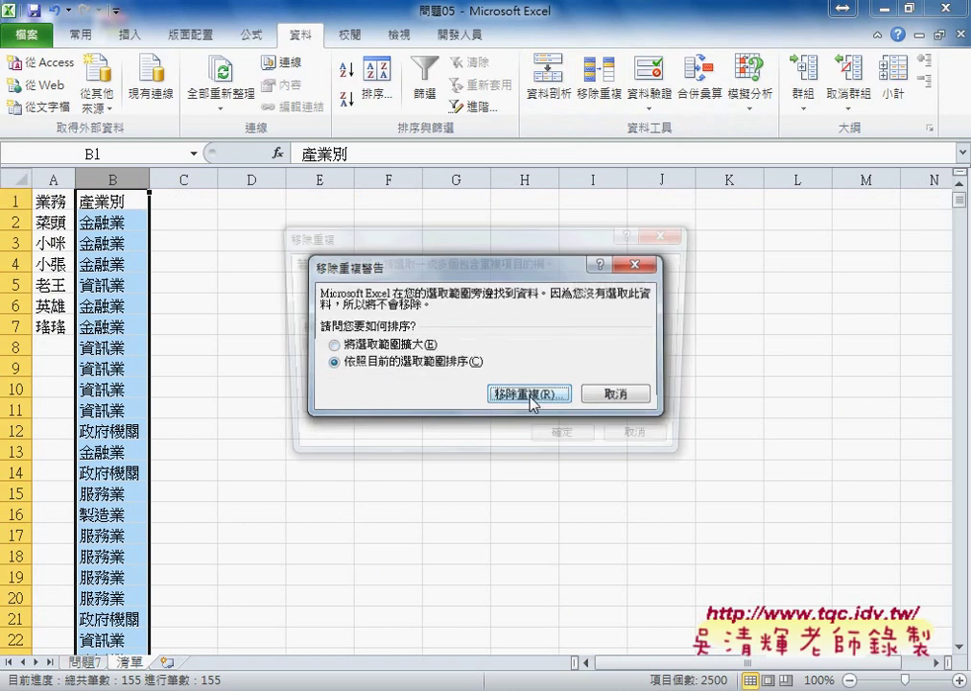
pyautogui.click(518, 392)
pyautogui.press('Return')
# Review the 問題7 header row from A1 to 客戶名稱, then return to 清單
pyautogui.hotkey('ctrl', 'pageup')
pyautogui.press('Right')
pyautogui.hotkey('ctrl', 'Right')
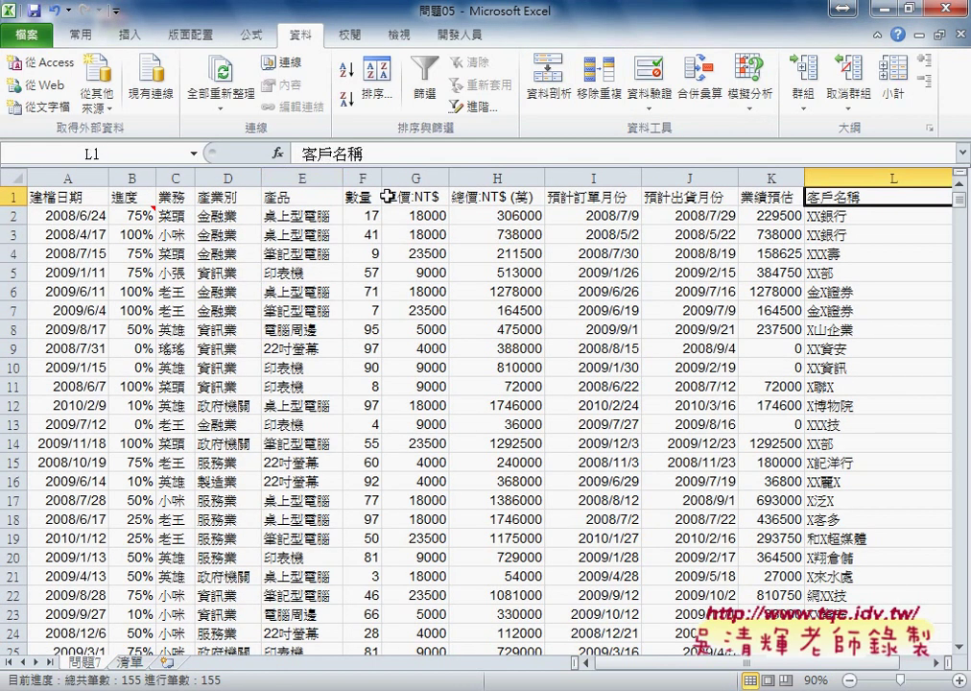
pyautogui.press('Home')
pyautogui.moveTo(113, 213)
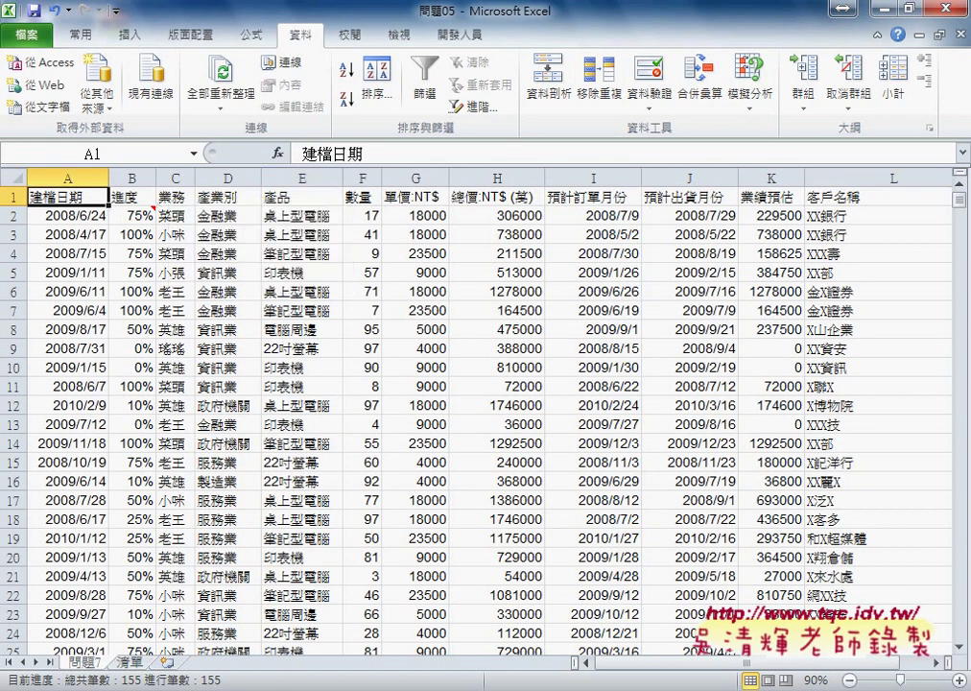
pyautogui.hotkey('ctrl', 'pagedown')
# Select the six salesperson names A2:A7 and annotate where their new sheets will appear
pyautogui.moveTo(53, 221); pyautogui.dragTo(63, 327)
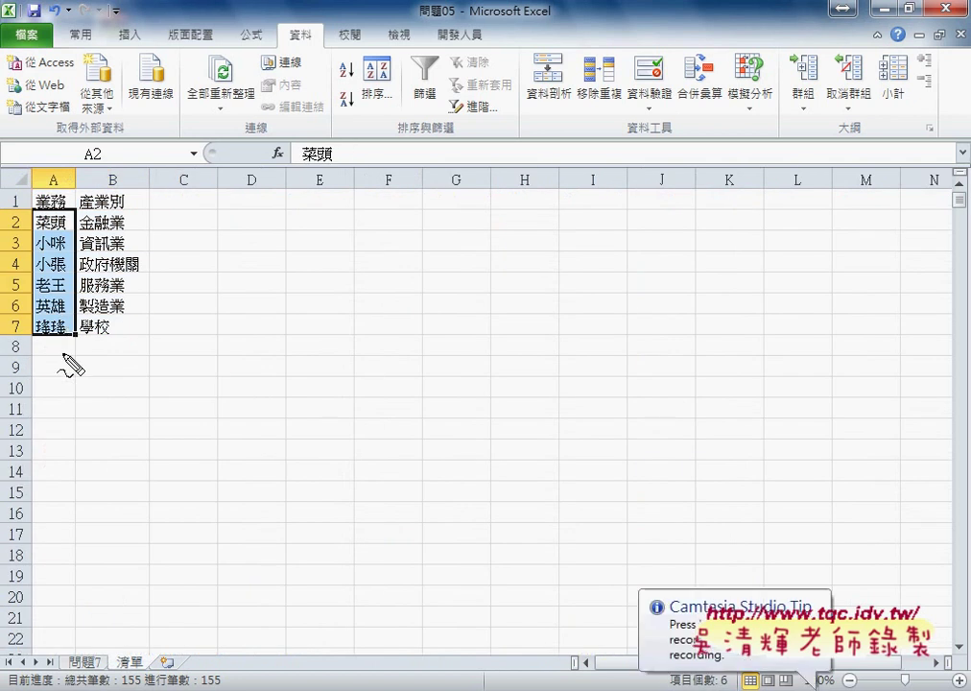
pyautogui.moveTo(48, 216); pyautogui.dragTo(63, 353)
pyautogui.moveTo(158, 643); pyautogui.dragTo(173, 663)
pyautogui.moveTo(68, 221); pyautogui.dragTo(163, 633)
pyautogui.moveTo(43, 235); pyautogui.dragTo(58, 244)
pyautogui.moveTo(76, 244); pyautogui.dragTo(231, 682)
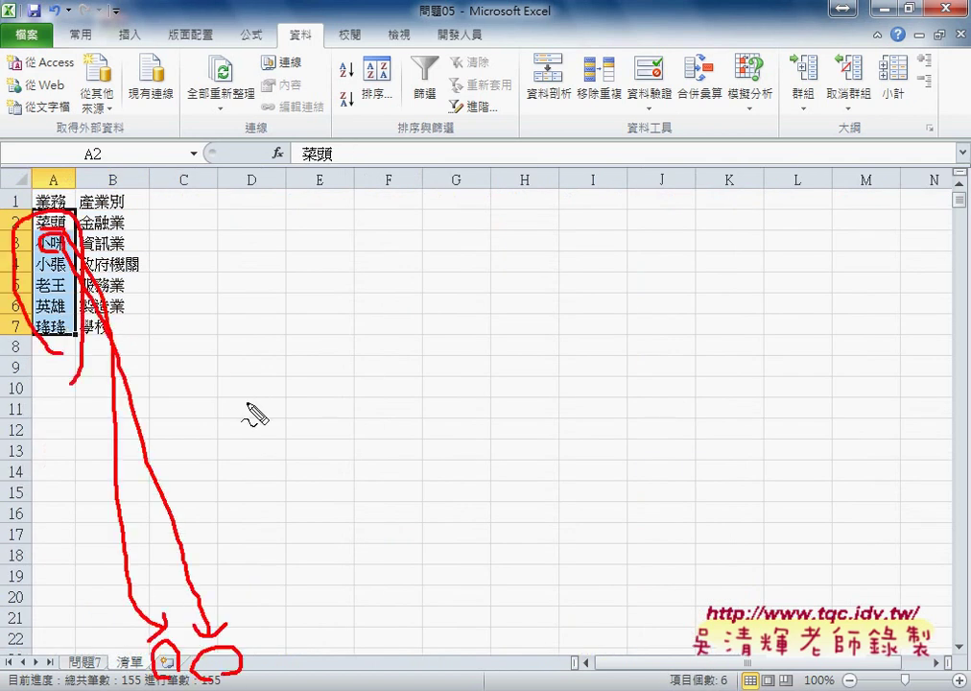
pyautogui.press('Escape')
# Open the VBA editor, insert Module1 into 問題05.xlsx, and bring up the 程式碼 code document
pyautogui.click(460, 34)
pyautogui.click(37, 77)
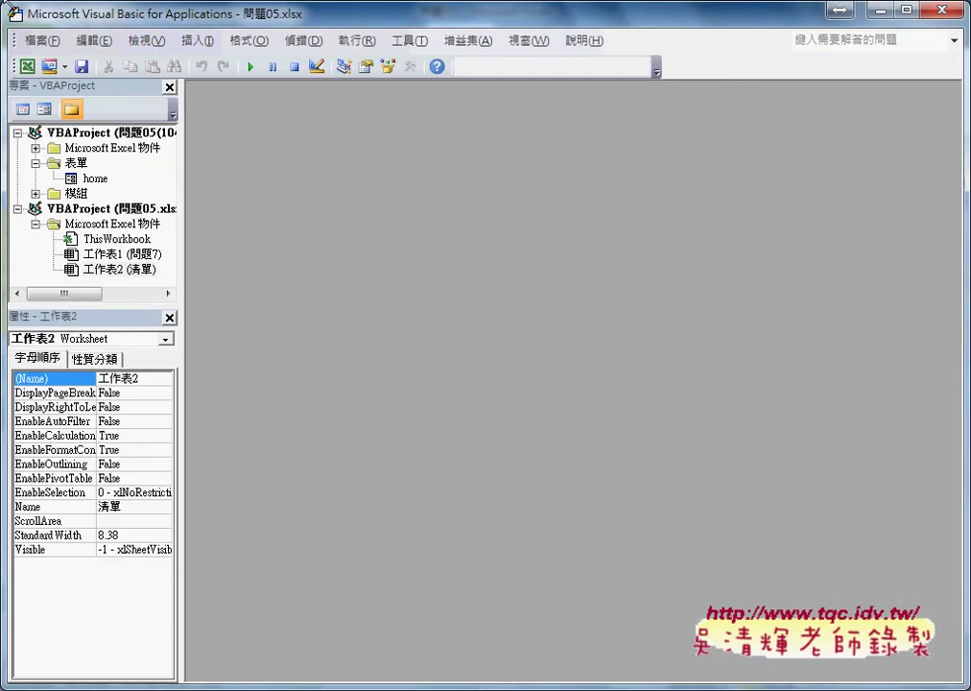
pyautogui.click(309, 187)
pyautogui.hotkey('alt', 'i')
pyautogui.press('m')
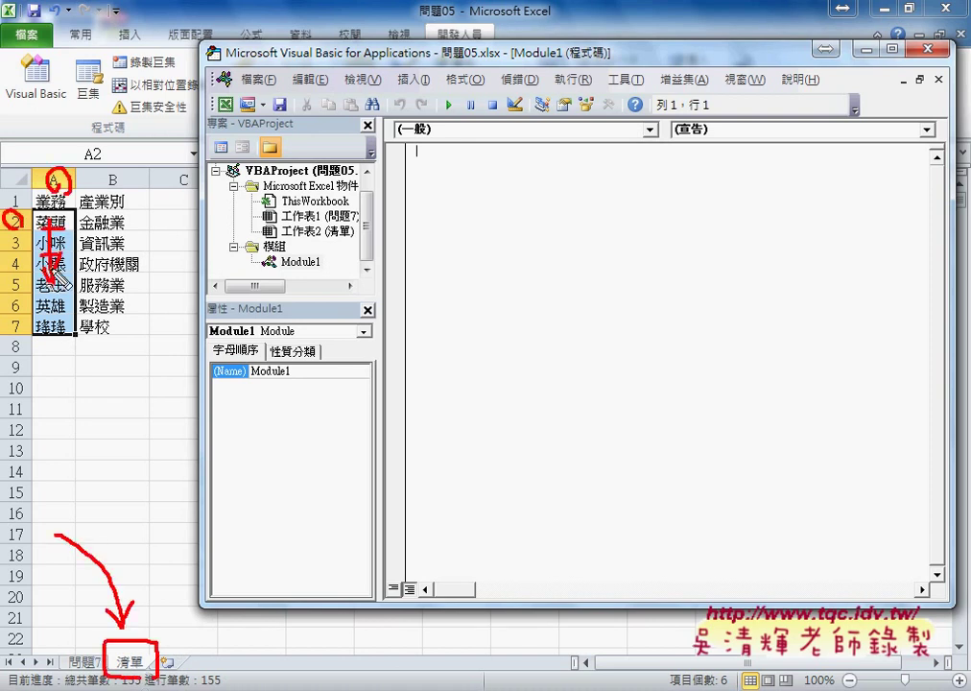
pyautogui.click(317, 595)
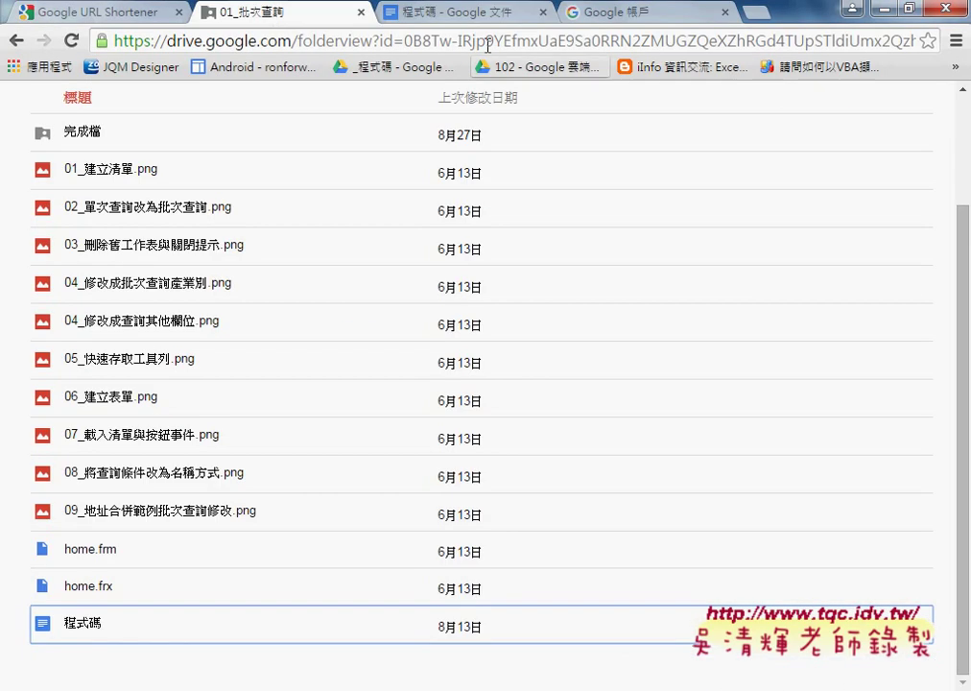
pyautogui.click(451, 12)
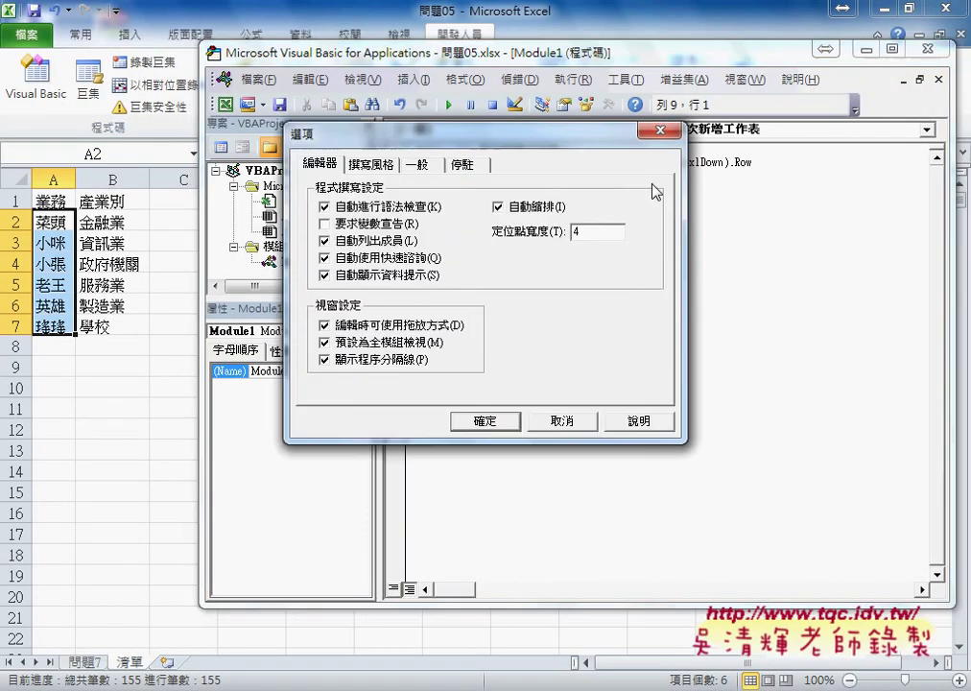
# Paste the 批次新增工作表 code into Module1 and widen the code window
pyautogui.click(393, 102)
pyautogui.click(512, 421)
pyautogui.moveTo(329, 263); pyautogui.dragTo(279, 263)
pyautogui.click(414, 79)
# Walk through the For loop bound Range("A2").End(xlDown).Row and the Sheets("清單").Cells(i, "A") expression
pyautogui.doubleClick(533, 153)
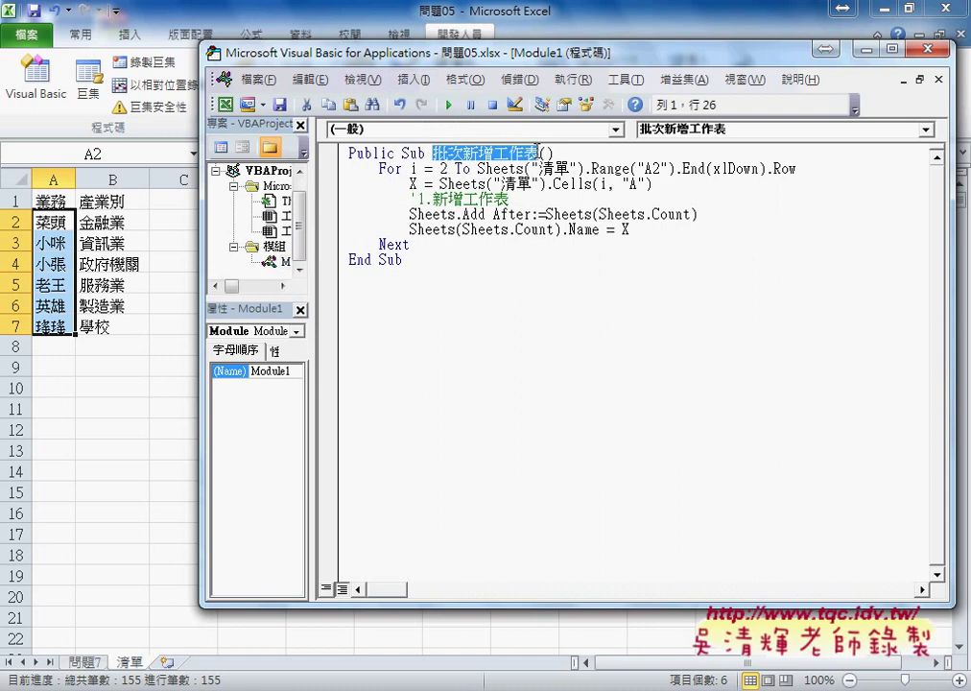
pyautogui.click(423, 168)
pyautogui.moveTo(591, 168); pyautogui.dragTo(799, 169)
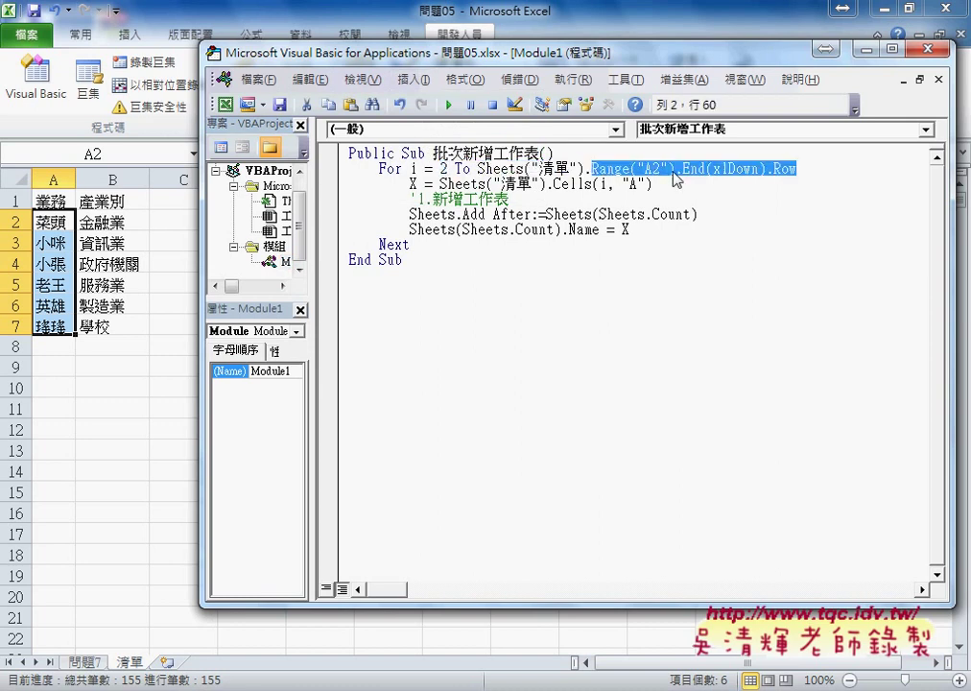
pyautogui.moveTo(439, 183); pyautogui.dragTo(651, 183)
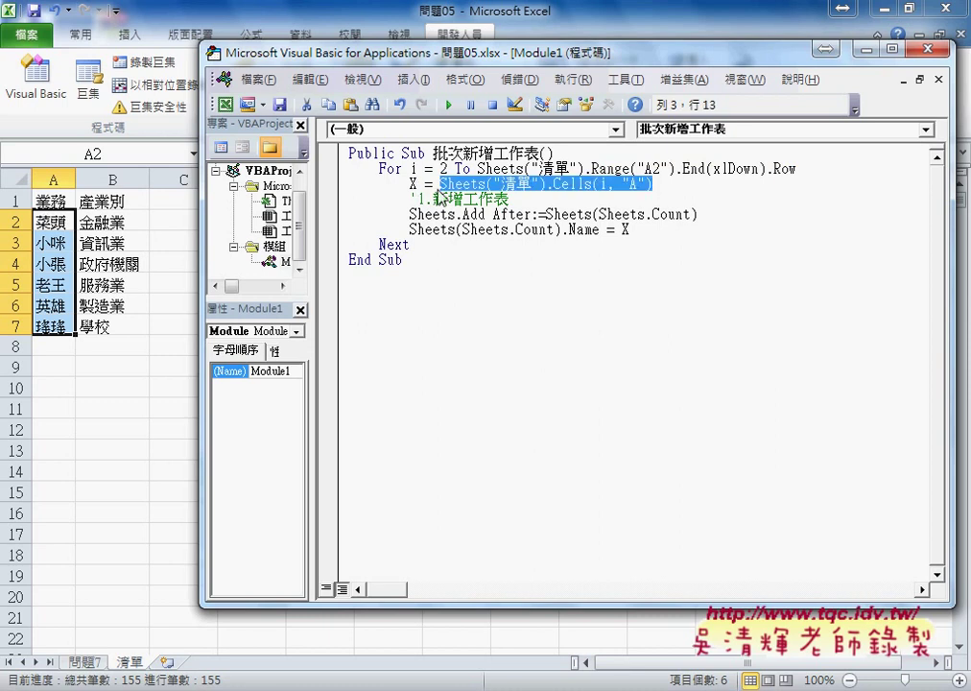
# Annotate how each 清單 name becomes X and a new sheet, then run the macro
pyautogui.moveTo(69, 213)
pyautogui.mouseDown()
pyautogui.moveTo(33, 230)
pyautogui.moveTo(398, 182)
pyautogui.mouseUp()
pyautogui.moveTo(417, 181)
pyautogui.mouseDown()
pyautogui.moveTo(405, 190)
pyautogui.moveTo(504, 201)
pyautogui.mouseUp()
pyautogui.moveTo(401, 207); pyautogui.dragTo(401, 231)
pyautogui.moveTo(504, 203)
pyautogui.mouseDown()
pyautogui.moveTo(411, 240)
pyautogui.moveTo(480, 223)
pyautogui.mouseUp()
pyautogui.moveTo(543, 224); pyautogui.dragTo(580, 223)
pyautogui.moveTo(182, 636); pyautogui.dragTo(168, 641)
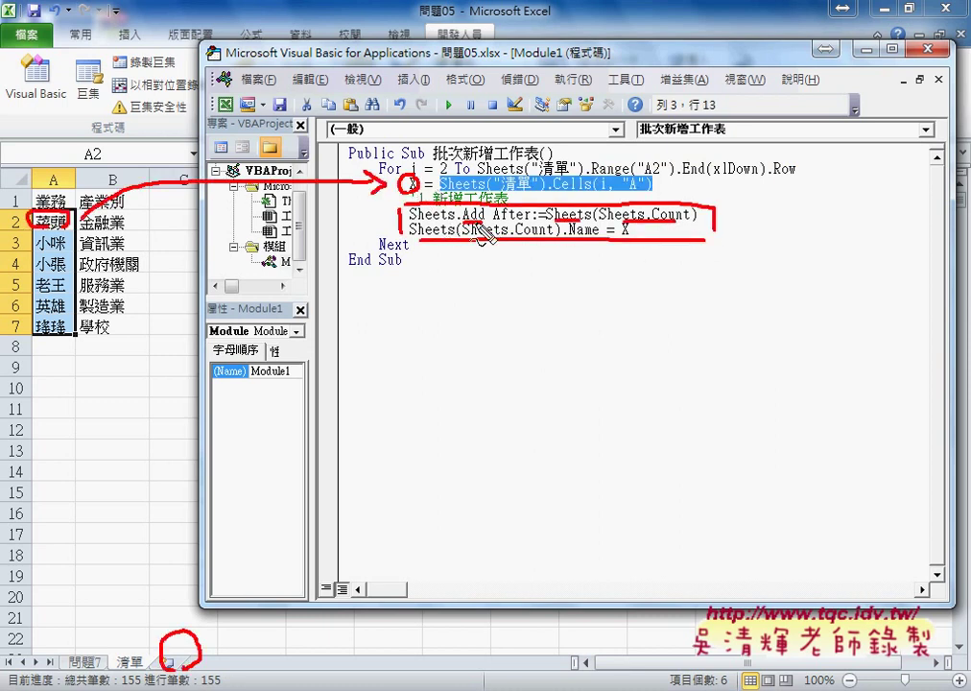
pyautogui.moveTo(619, 237); pyautogui.dragTo(635, 236)
pyautogui.moveTo(67, 238); pyautogui.dragTo(39, 252)
pyautogui.moveTo(65, 256); pyautogui.dragTo(64, 277)
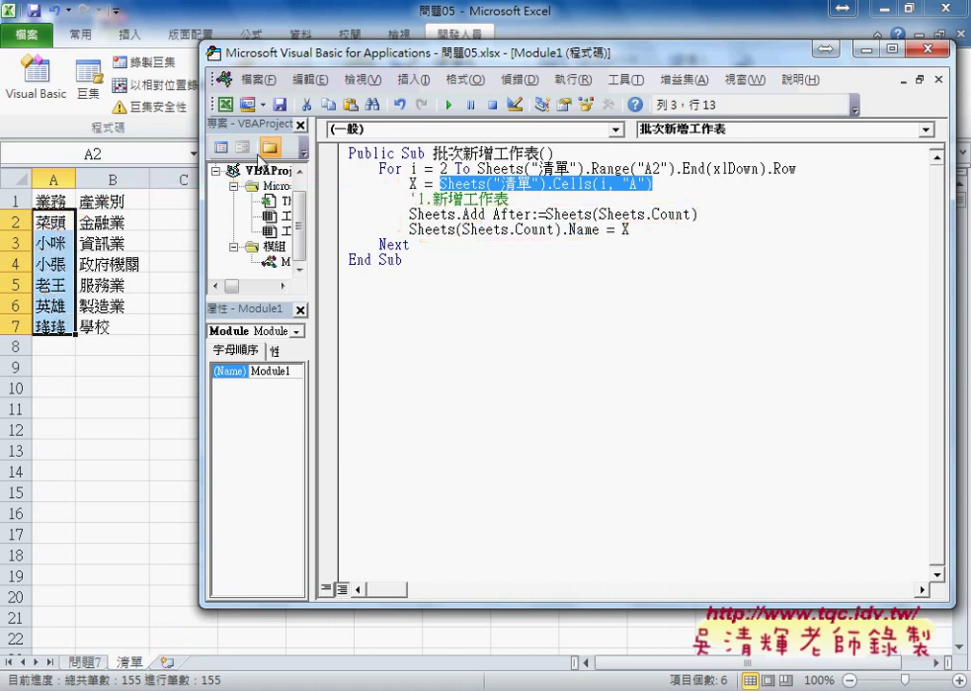
pyautogui.click(448, 104)
# Add Sheets(1).Select after Next in the create-sheets macro
pyautogui.click(413, 243)
pyautogui.press('Return')
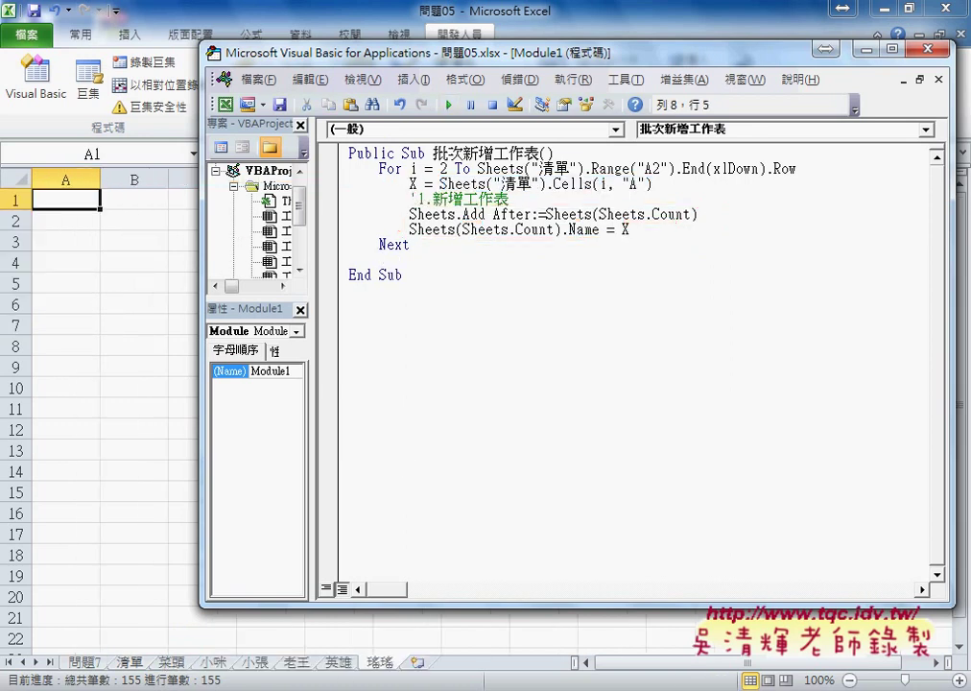
pyautogui.write('sheets(1).sele')
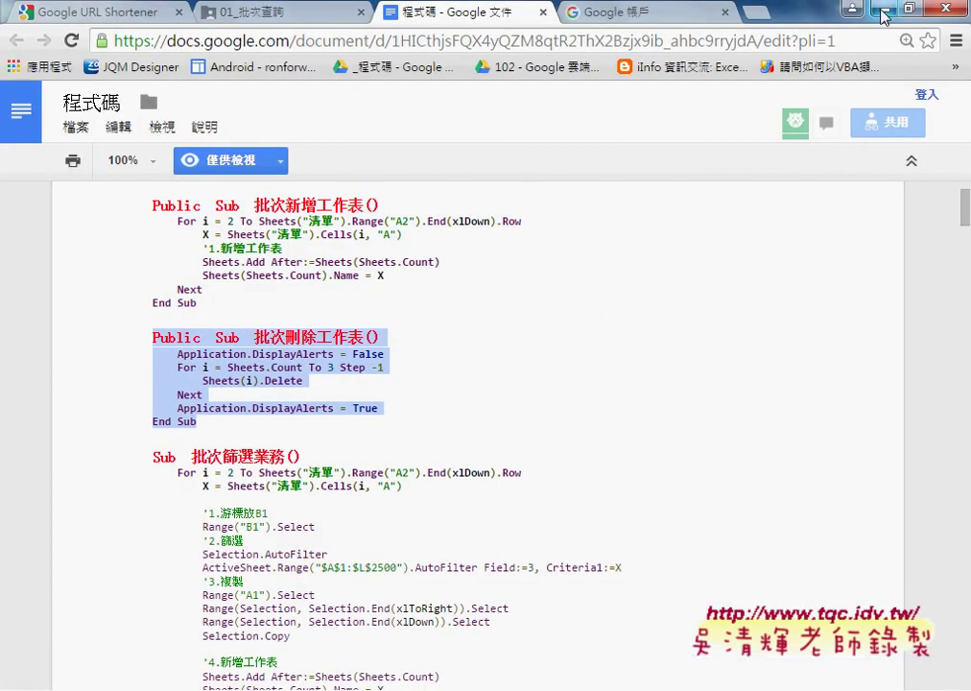
# Paste the 批次刪除工作表 macro below and highlight its name, Application and DisplayAlerts
pyautogui.click(462, 303)
pyautogui.write('Public Sub 批次刪除工作表()     Application.DisplayAlerts = False     For i = Sheets.Count To 3 Step -1         Sheets(i).Delete     Next     Application.DisplayAlerts = True End Sub')
pyautogui.doubleClick(461, 303)
pyautogui.doubleClick(451, 321)
pyautogui.doubleClick(566, 322)
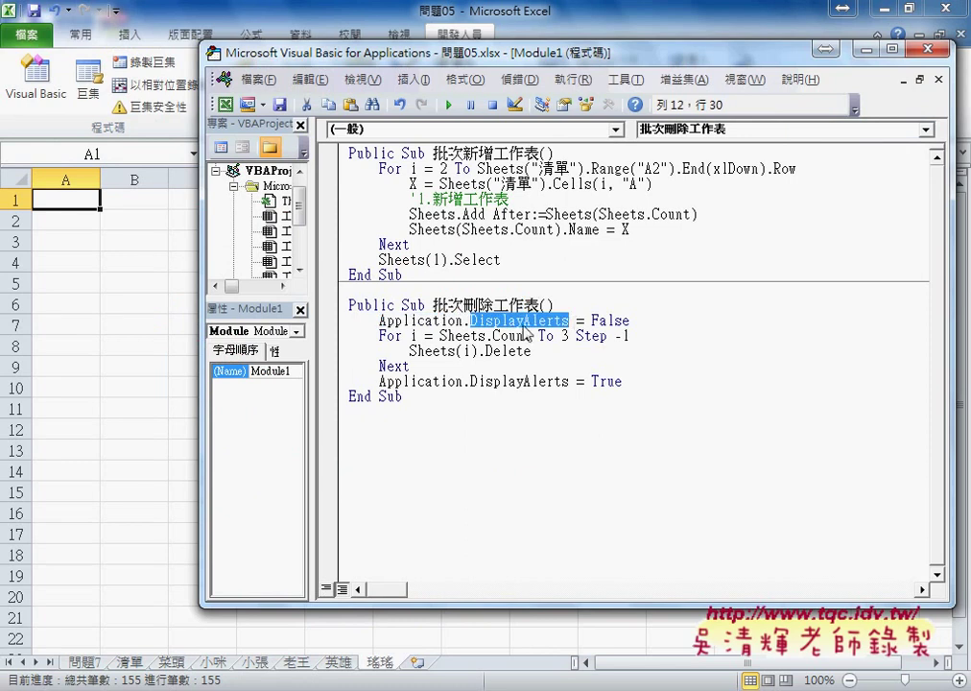
# Set Application.DisplayAlerts = False in the delete macro
pyautogui.hotkey('shift', 'End')
pyautogui.write('.di')
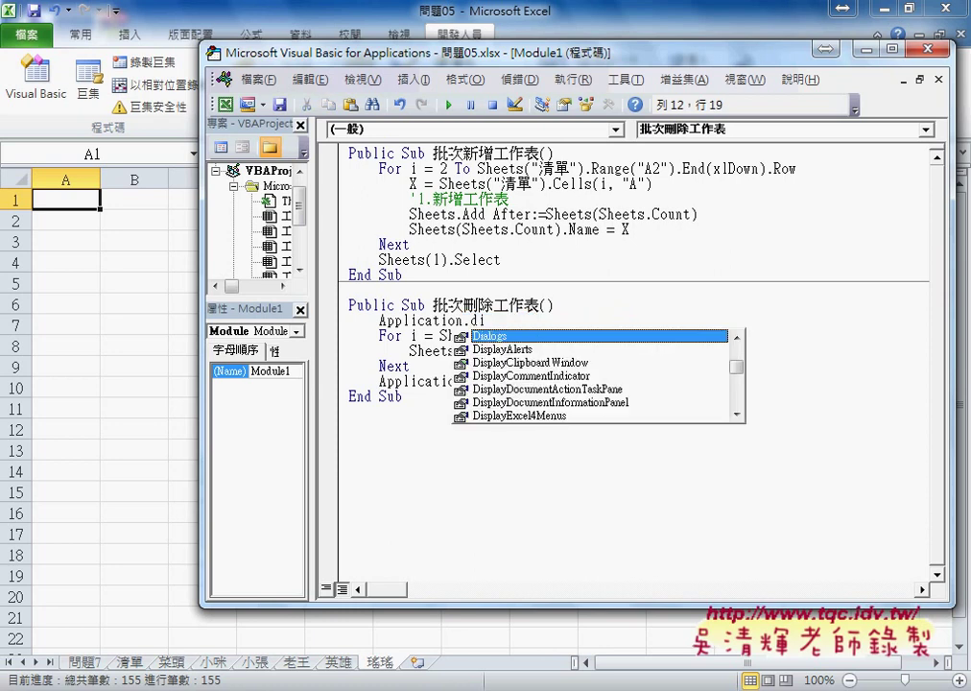
pyautogui.write('splayalerts =')
pyautogui.press('Tab')
pyautogui.moveTo(624, 381); pyautogui.dragTo(378, 381)
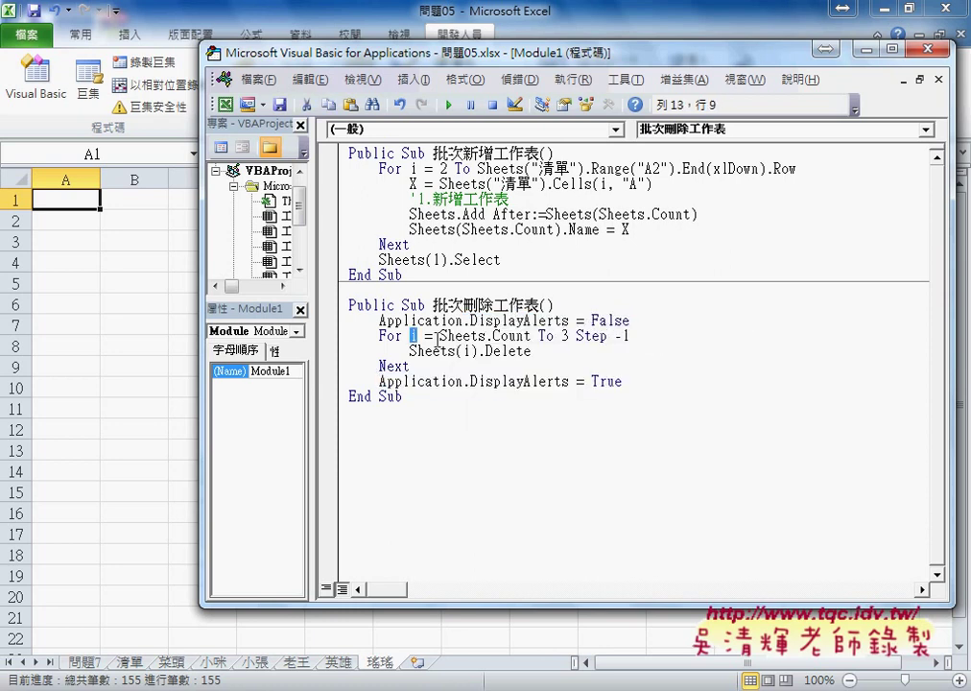
# Explain the loop from Sheets.Count down To 3, marking which sheets get deleted and which stay
pyautogui.moveTo(440, 336); pyautogui.dragTo(531, 336)
pyautogui.moveTo(357, 672); pyautogui.dragTo(389, 591)
pyautogui.moveTo(463, 350)
pyautogui.mouseDown()
pyautogui.moveTo(394, 575)
pyautogui.moveTo(405, 559)
pyautogui.mouseUp()
pyautogui.moveTo(10, 669); pyautogui.dragTo(365, 670)
pyautogui.moveTo(148, 677)
pyautogui.mouseDown()
pyautogui.moveTo(149, 636)
pyautogui.moveTo(58, 676)
pyautogui.mouseUp()
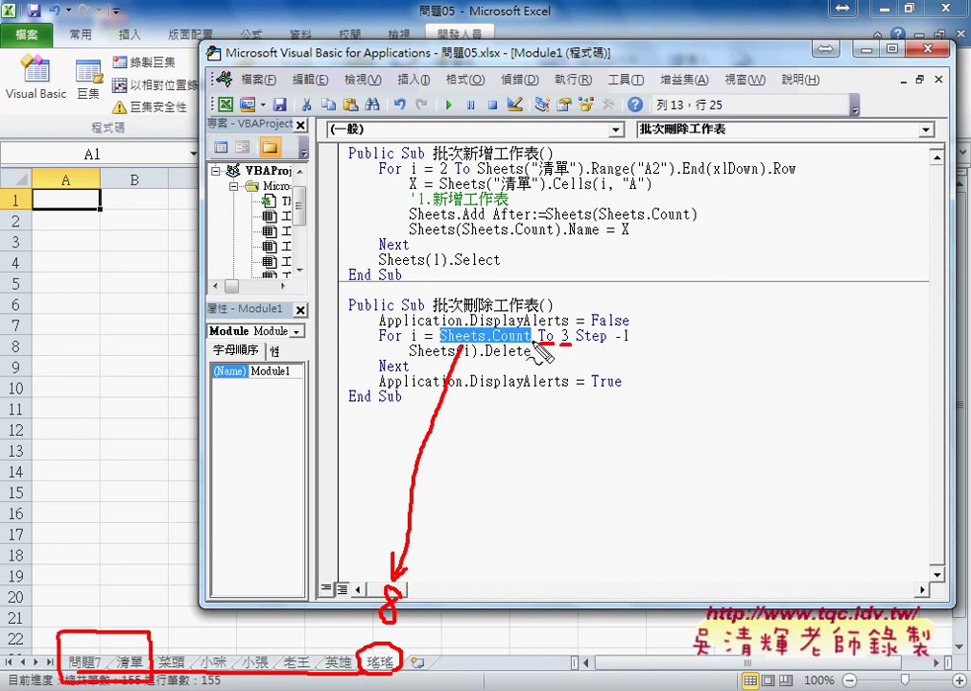
pyautogui.moveTo(539, 342); pyautogui.dragTo(574, 342)
pyautogui.moveTo(563, 326)
pyautogui.mouseDown()
pyautogui.moveTo(565, 357)
pyautogui.moveTo(635, 349)
pyautogui.mouseUp()
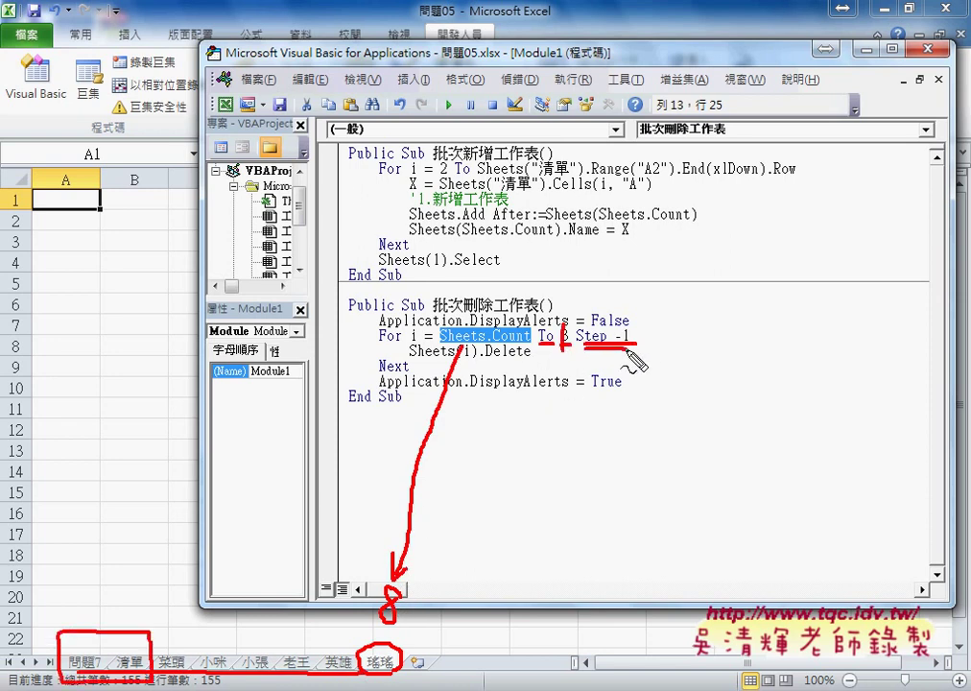
pyautogui.press('Escape')
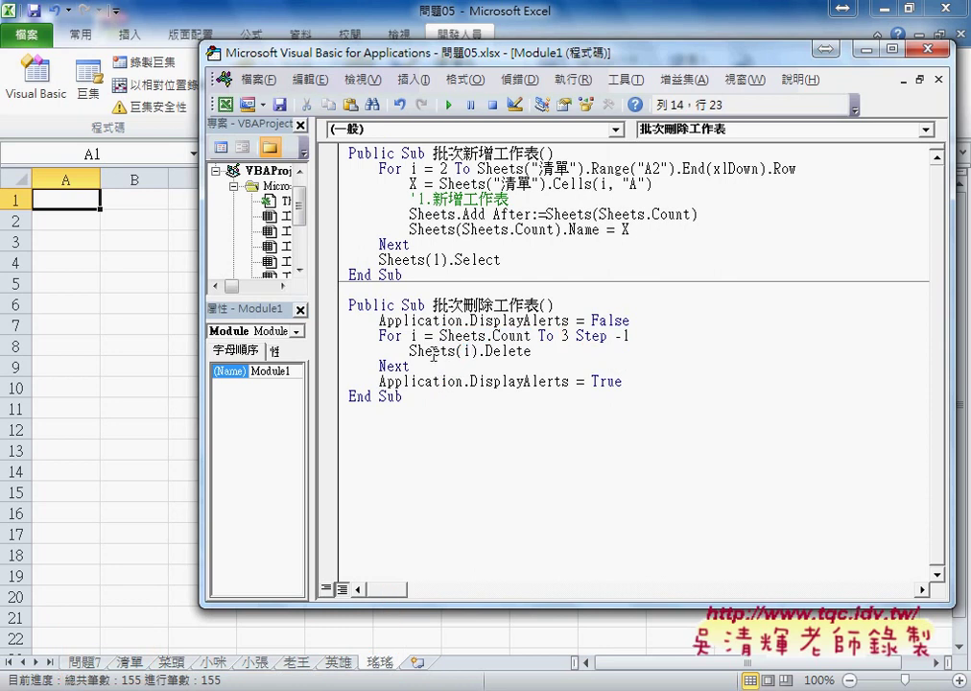
# Select the sheet-deleting loop and run 批次刪除工作表
pyautogui.moveTo(410, 366); pyautogui.dragTo(349, 336)
pyautogui.click(448, 104)
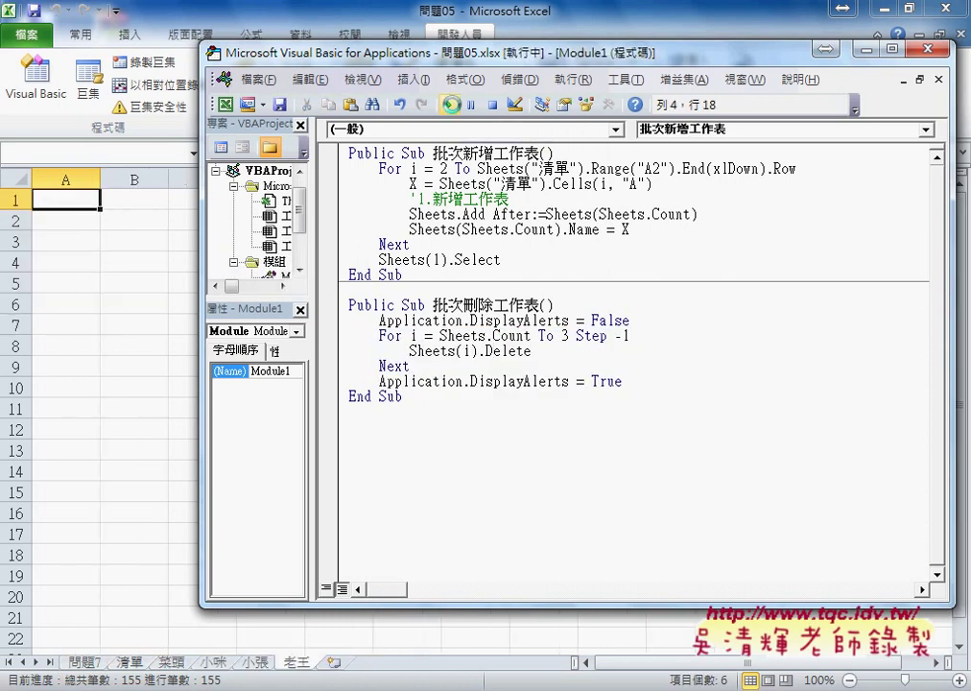
pyautogui.click(449, 351)
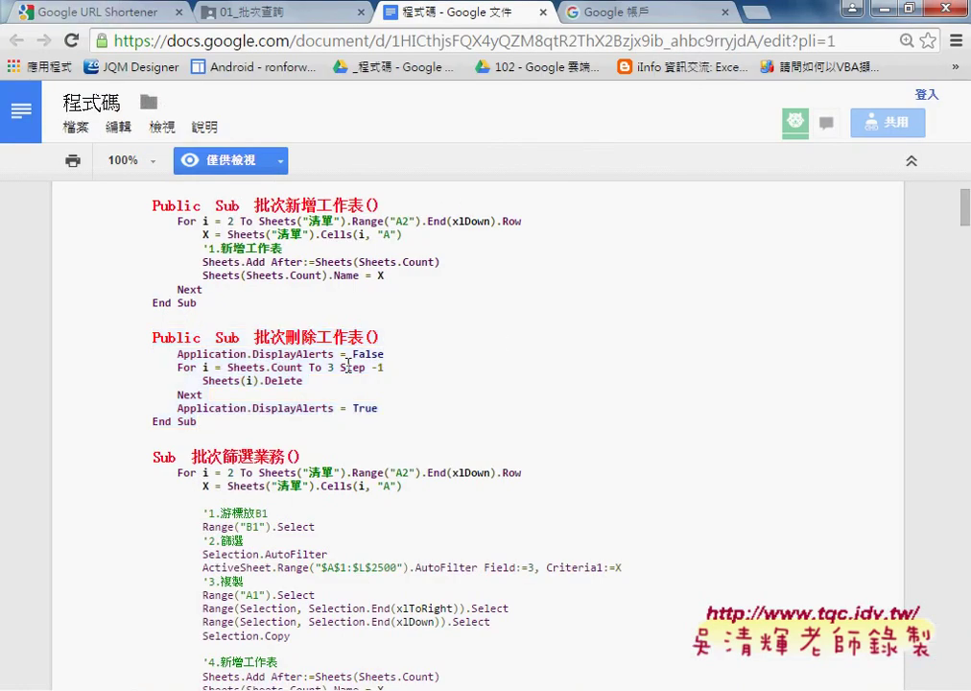
# Review the filter code in the 程式碼 document, highlighting the X variable in the loop
pyautogui.scroll(-3, 482, 406)
pyautogui.moveTo(198, 229)
pyautogui.mouseDown()
pyautogui.moveTo(273, 228)
pyautogui.moveTo(410, 263)
pyautogui.mouseUp()
pyautogui.scroll(1, 301, 347)
pyautogui.doubleClick(208, 264)
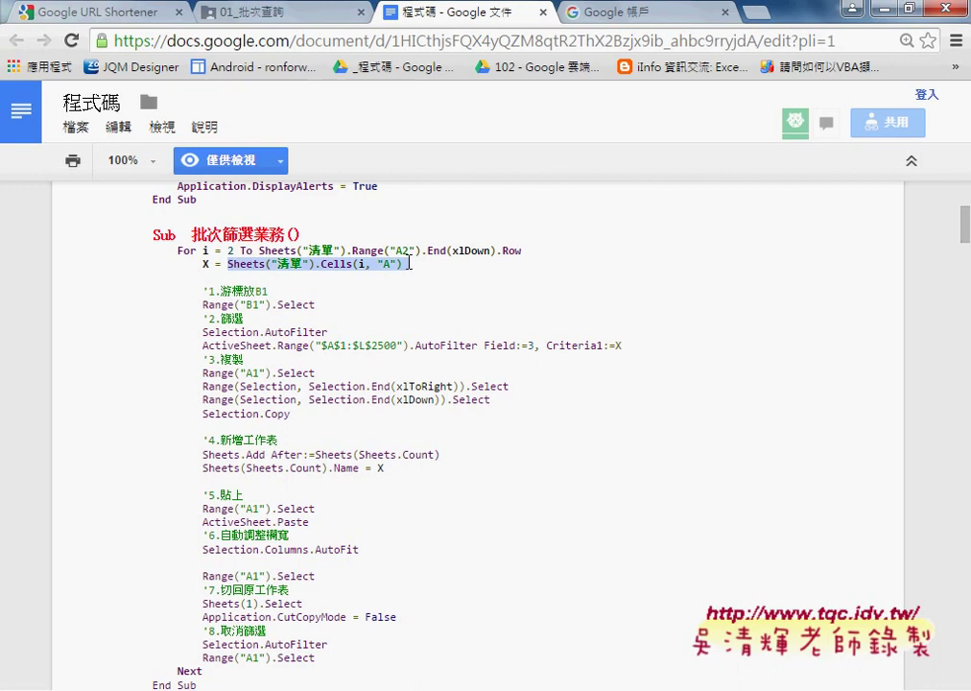
pyautogui.click(410, 263)
pyautogui.moveTo(177, 251); pyautogui.dragTo(410, 264)
pyautogui.click(288, 288)
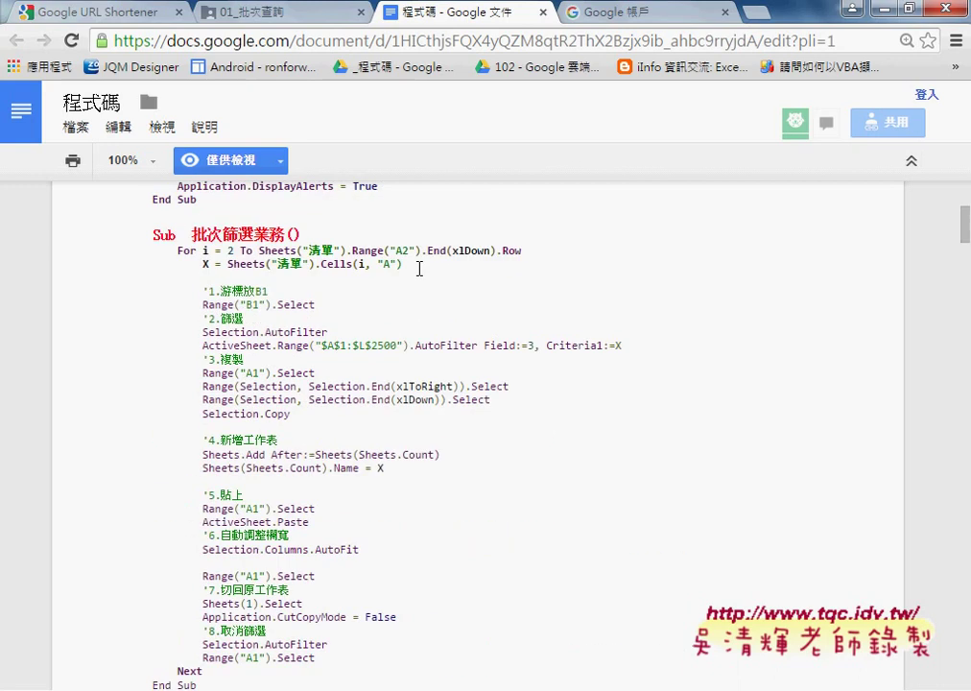
pyautogui.scroll(-2, 272, 497)
# Open the other 程式碼 document from the 問題05_資料查詢 Drive folder and review its code
pyautogui.click(278, 11)
pyautogui.press('BackSpace')
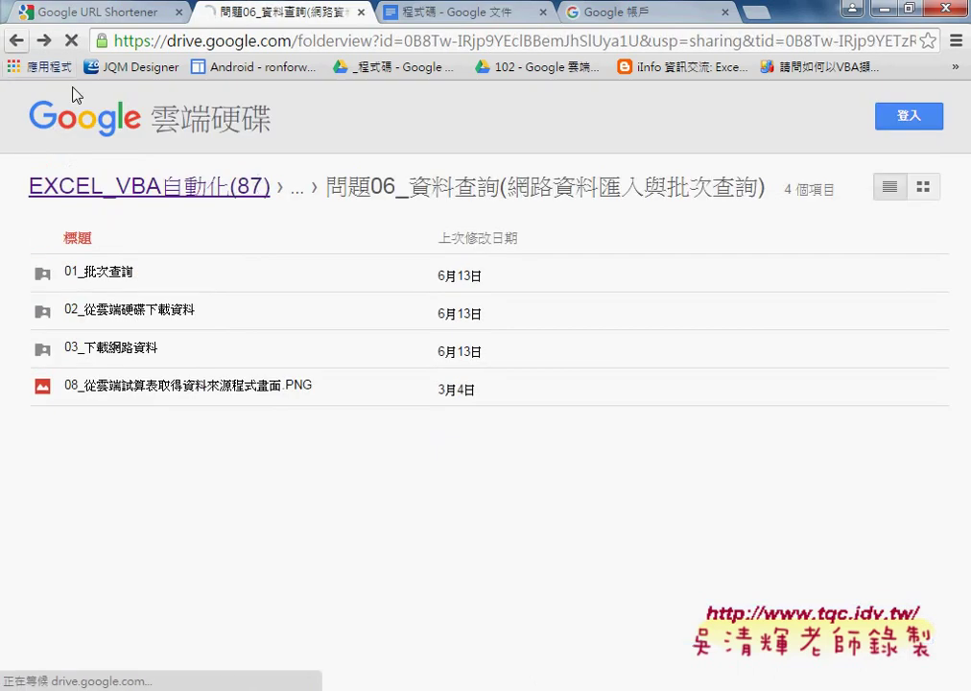
pyautogui.press('BackSpace')
pyautogui.click(319, 463)
pyautogui.click(482, 101)
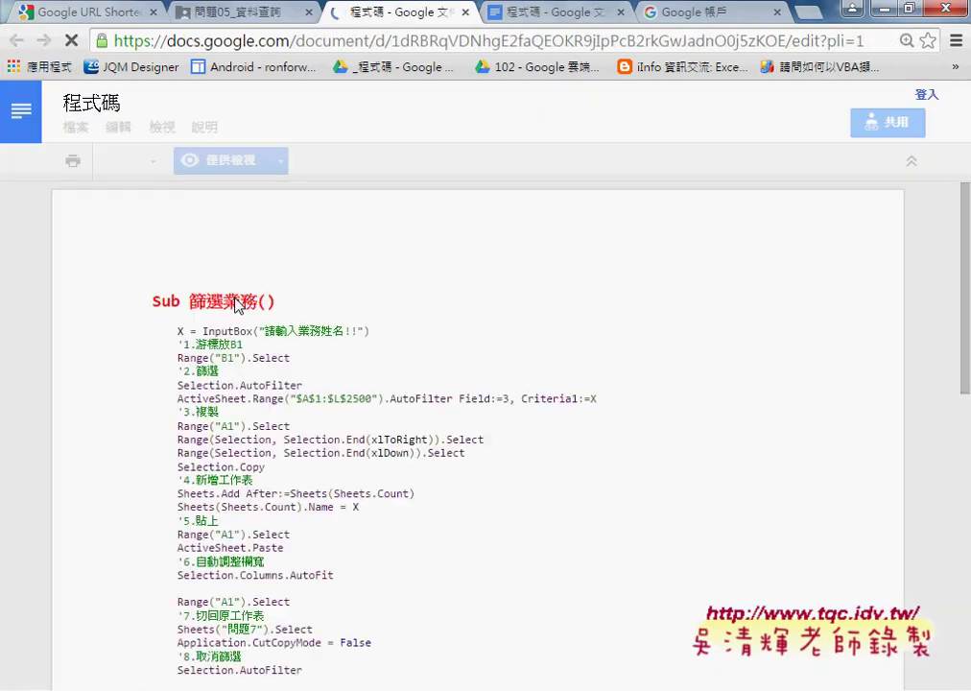
pyautogui.scroll(-2, 289, 369)
pyautogui.scroll(1, 219, 507)
pyautogui.moveTo(199, 235); pyautogui.dragTo(383, 235)
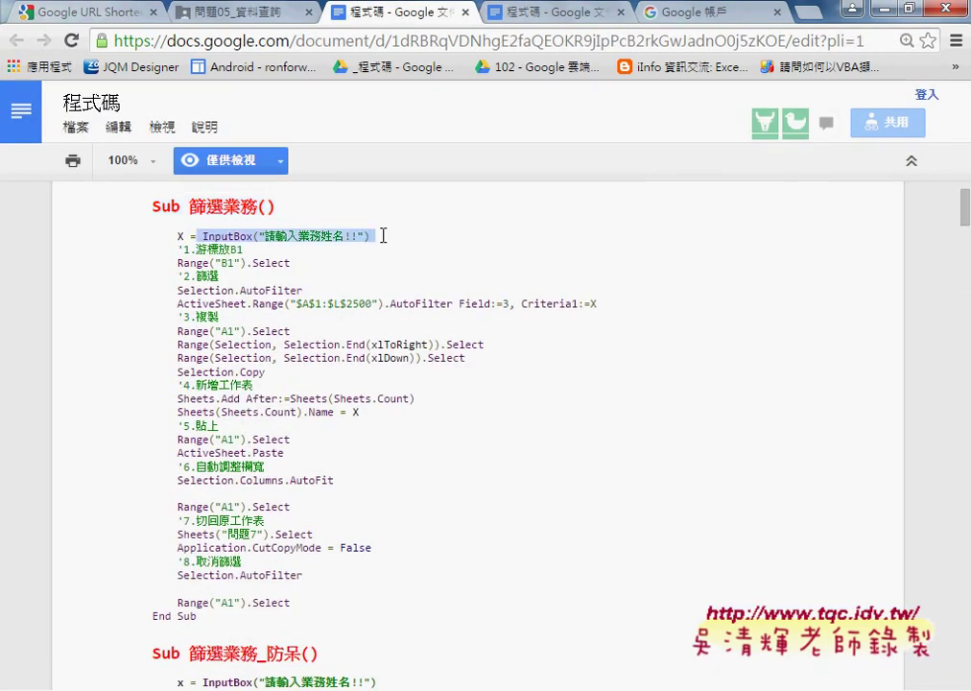
# Compare with the first 程式碼 document, then return to the VBA editor
pyautogui.hotkey('ctrl', 'Tab')
pyautogui.scroll(-1, 221, 653)
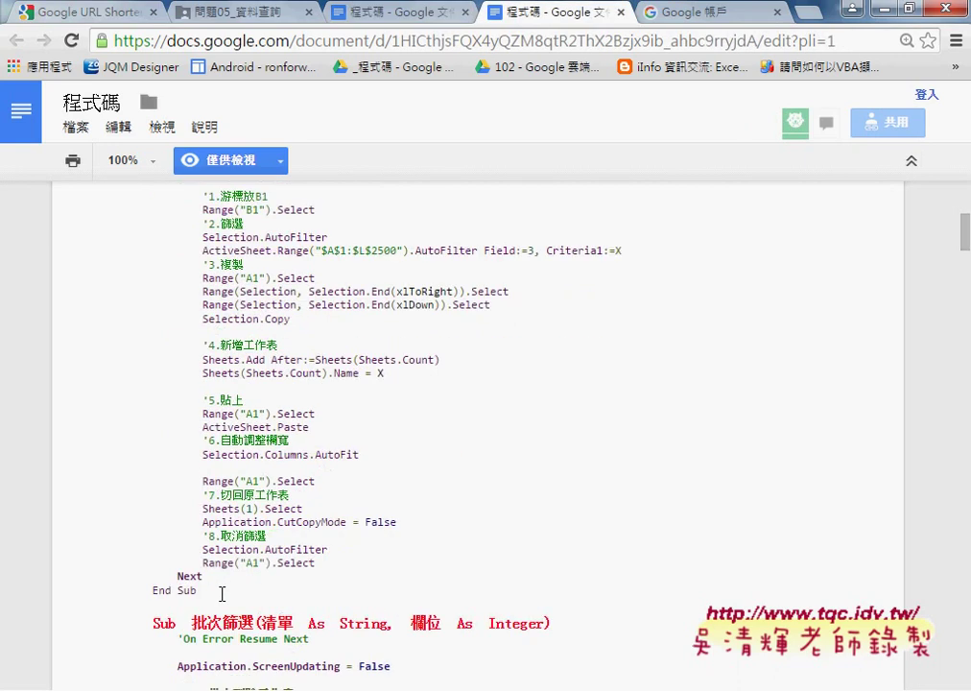
pyautogui.click(701, 576)
pyautogui.scroll(1, 359, 369)
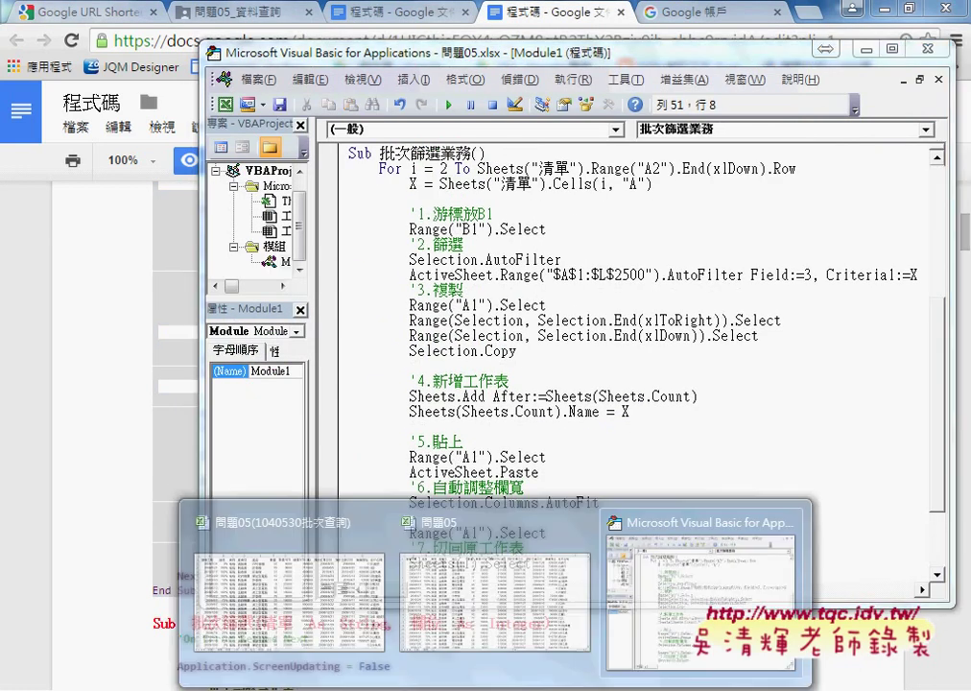
# Set a breakpoint on the X = line and step 批次篩選業務 through filtering, copying and adding a sheet
pyautogui.click(486, 576)
pyautogui.click(329, 184)
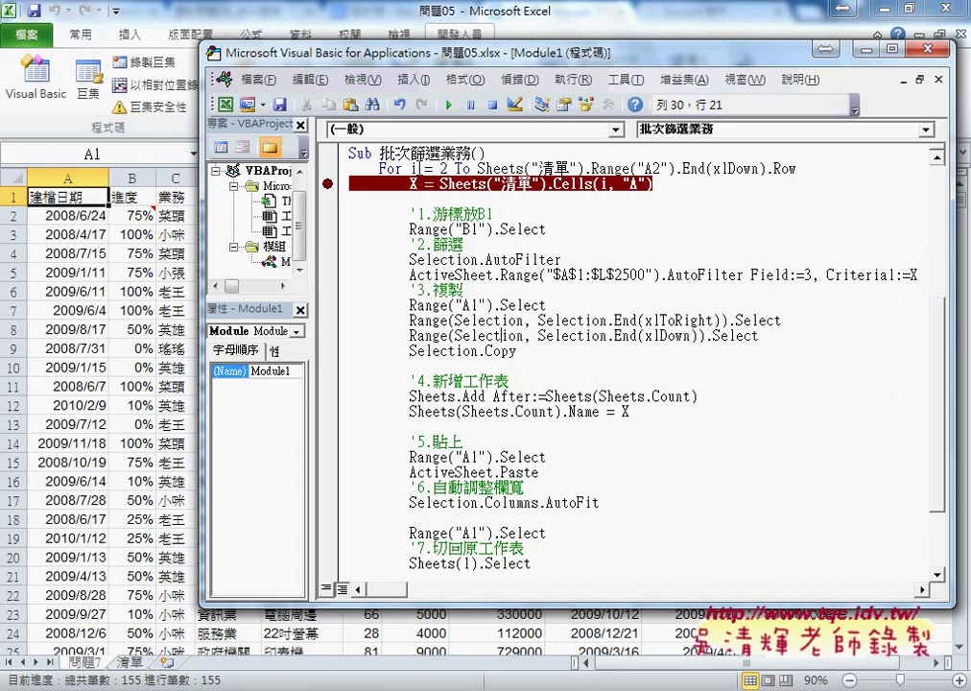
pyautogui.press('F5')
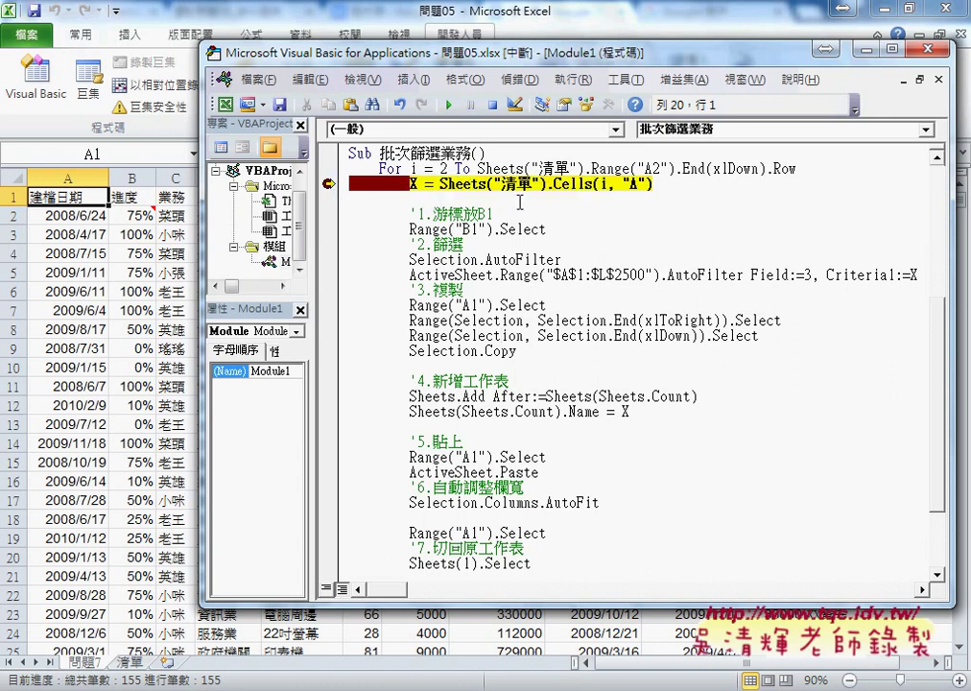
pyautogui.press('F8')
pyautogui.press('F8')
pyautogui.press('F8')
pyautogui.press('F8')
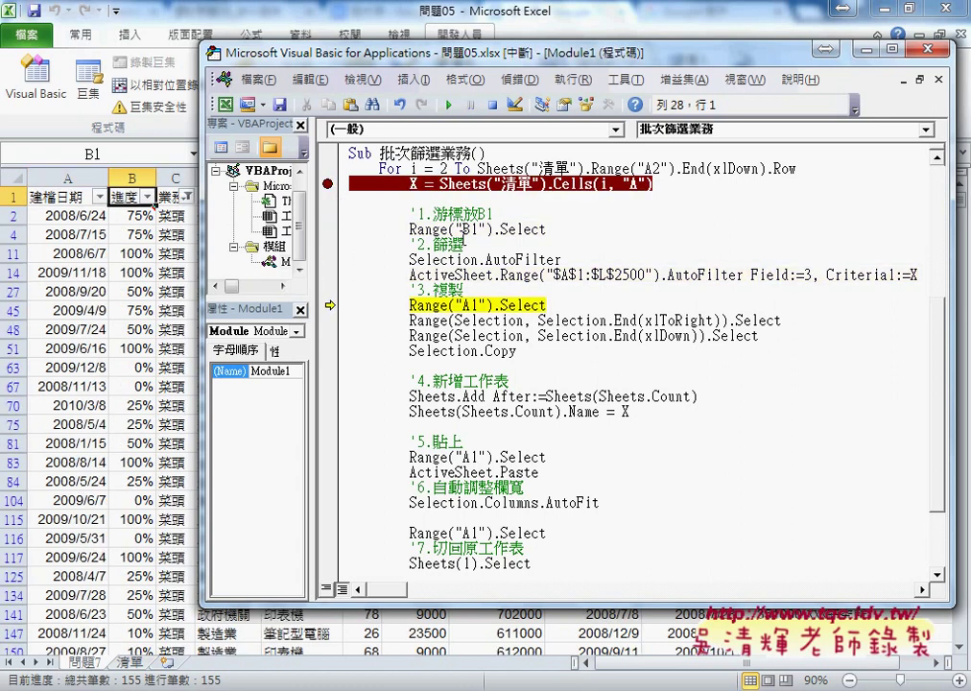
pyautogui.press('F8')
pyautogui.press('F8')
pyautogui.press('F8')
pyautogui.press('F8')
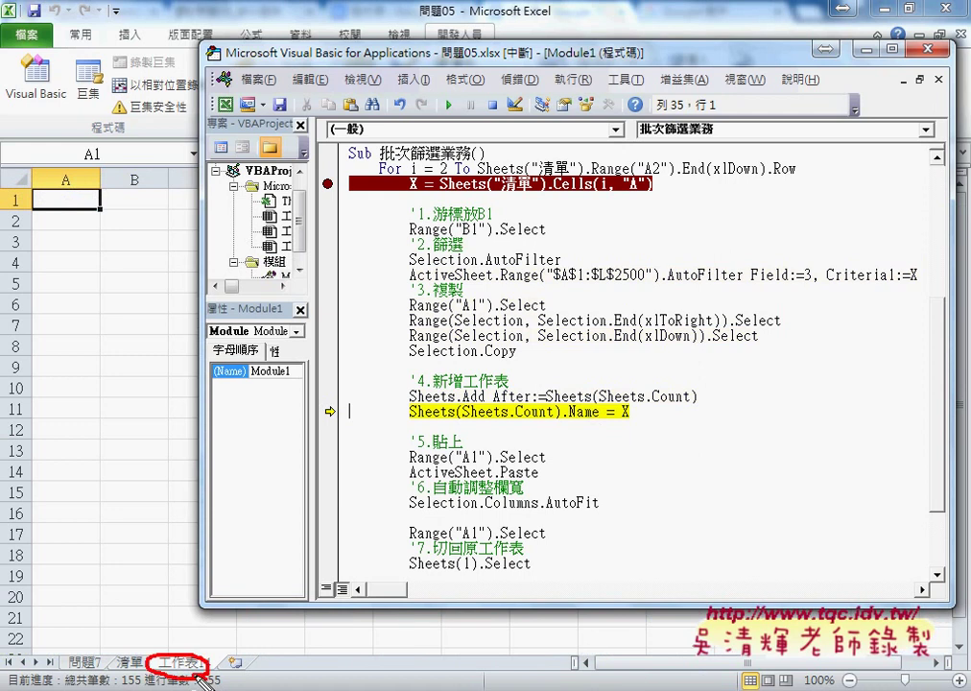
# Step on to name the sheet 菜頭 and paste the filtered rows, then clear the breakpoint and finish
pyautogui.press('F8')
pyautogui.press('F8')
pyautogui.press('F8')
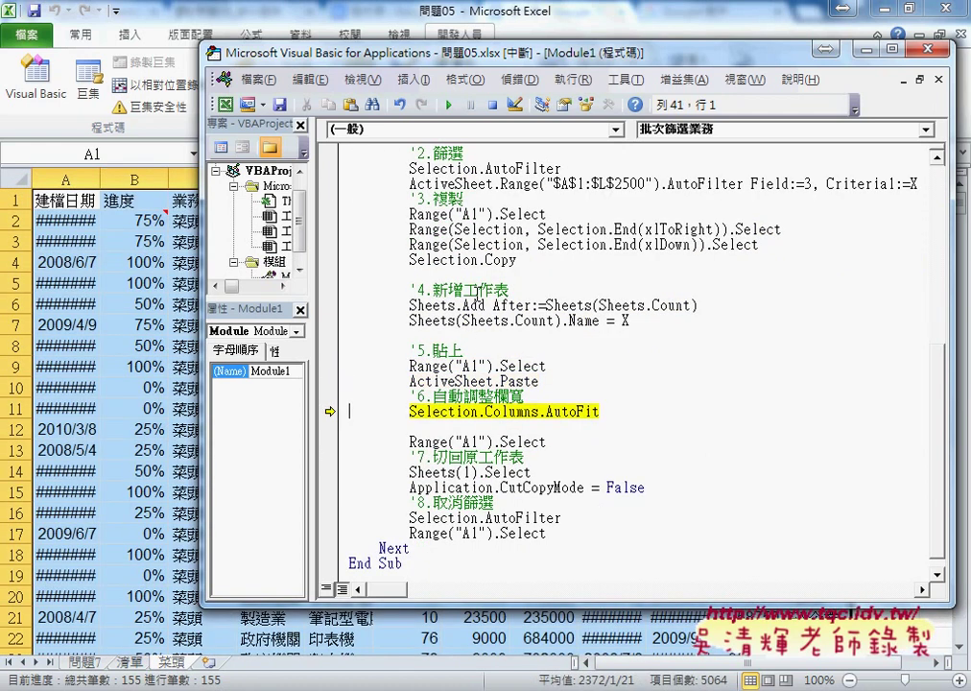
pyautogui.press('F8')
pyautogui.press('F8')
pyautogui.press('F8')
pyautogui.press('F8')
pyautogui.press('F8')
pyautogui.press('F8')
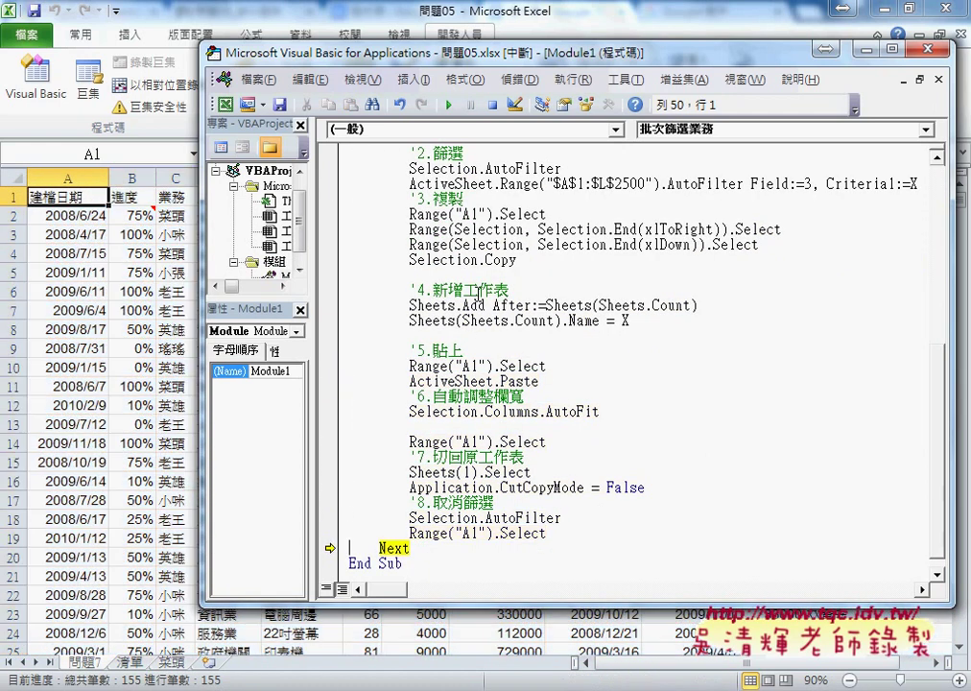
pyautogui.press('F8')
pyautogui.press('F8')
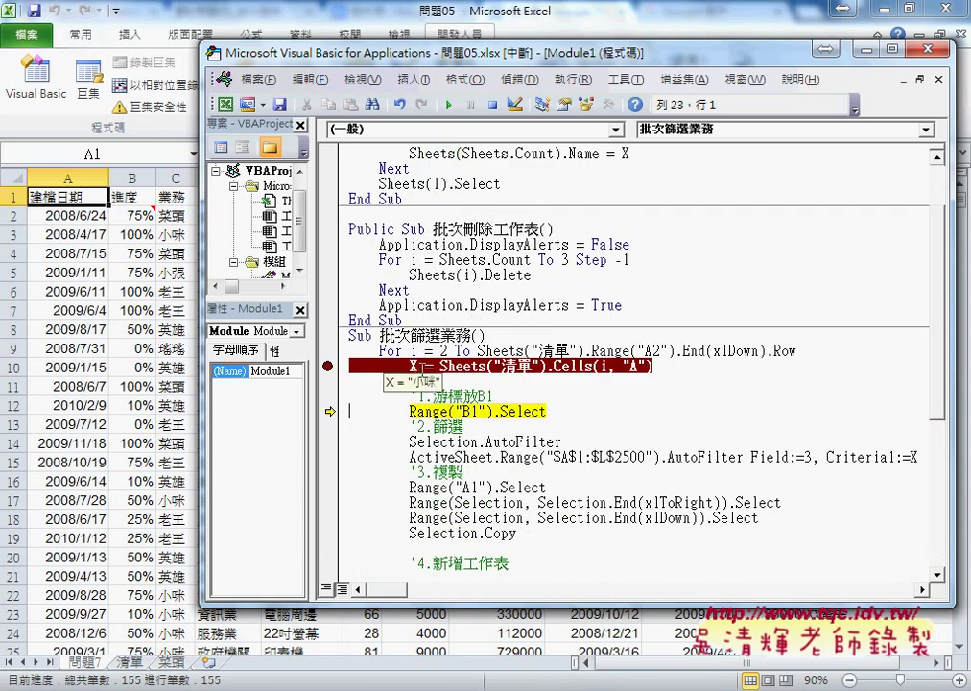
pyautogui.click(328, 365)
pyautogui.click(448, 106)
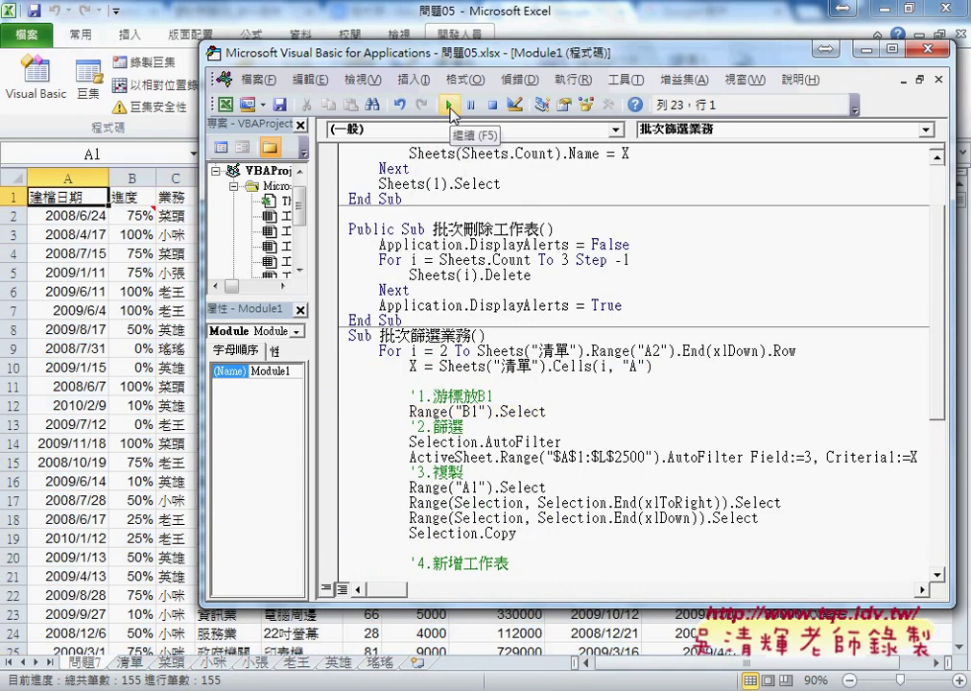
# Add Application.ScreenUpdating = False at the start of 批次篩選業務
pyautogui.click(537, 336)
pyautogui.press('Return')
pyautogui.write('applicati')
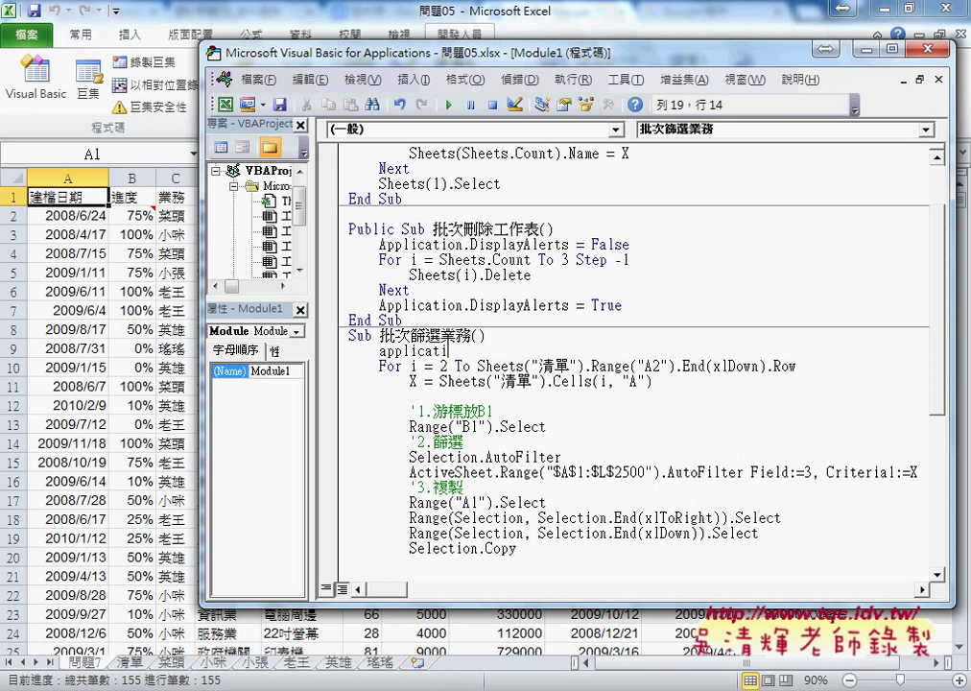
pyautogui.write('on.ScreenUpdating =False')
pyautogui.moveTo(591, 351); pyautogui.dragTo(381, 351)
pyautogui.hotkey('ctrl', 'c')
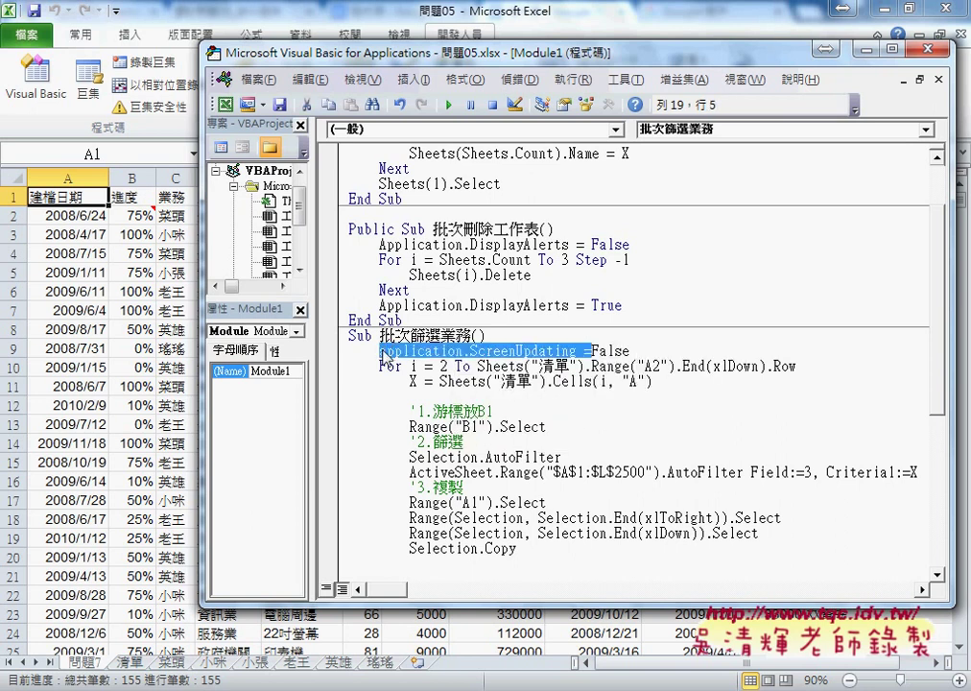
# Add Application.ScreenUpdating = True after the loop's Next
pyautogui.scroll(-7, 624, 383)
pyautogui.click(403, 527)
pyautogui.press('Return')
pyautogui.hotkey('ctrl', 'v')
pyautogui.write('True')
pyautogui.scroll(7, 624, 384)
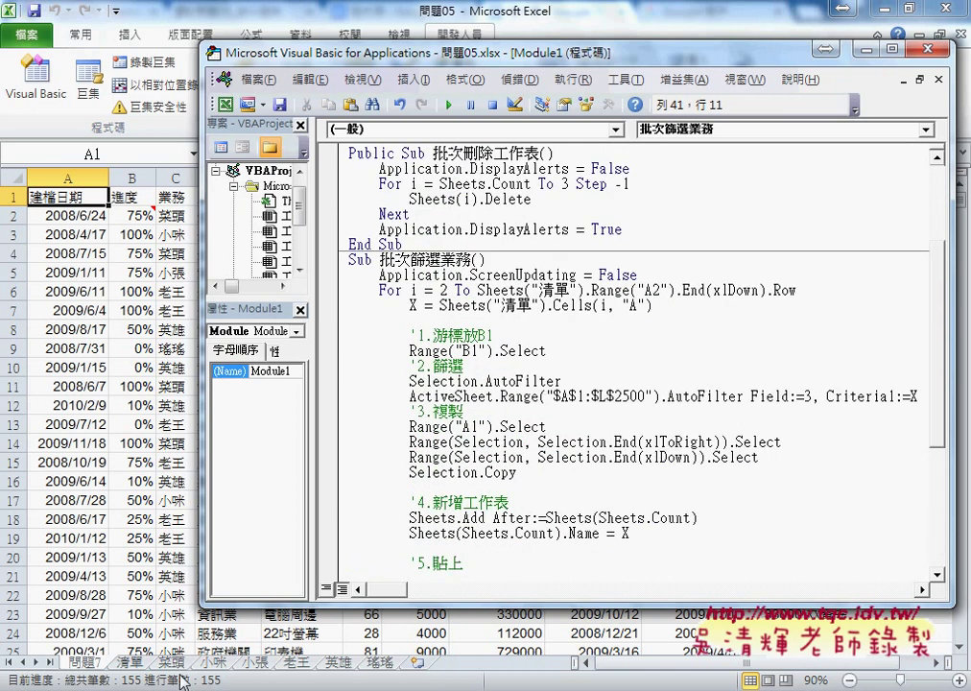
# Insert a Call 批次刪除工作表 line after screen updating is turned off
pyautogui.press('Return')
pyautogui.scroll(2, 624, 384)
pyautogui.doubleClick(477, 244)
pyautogui.click(413, 381)
pyautogui.write('call')
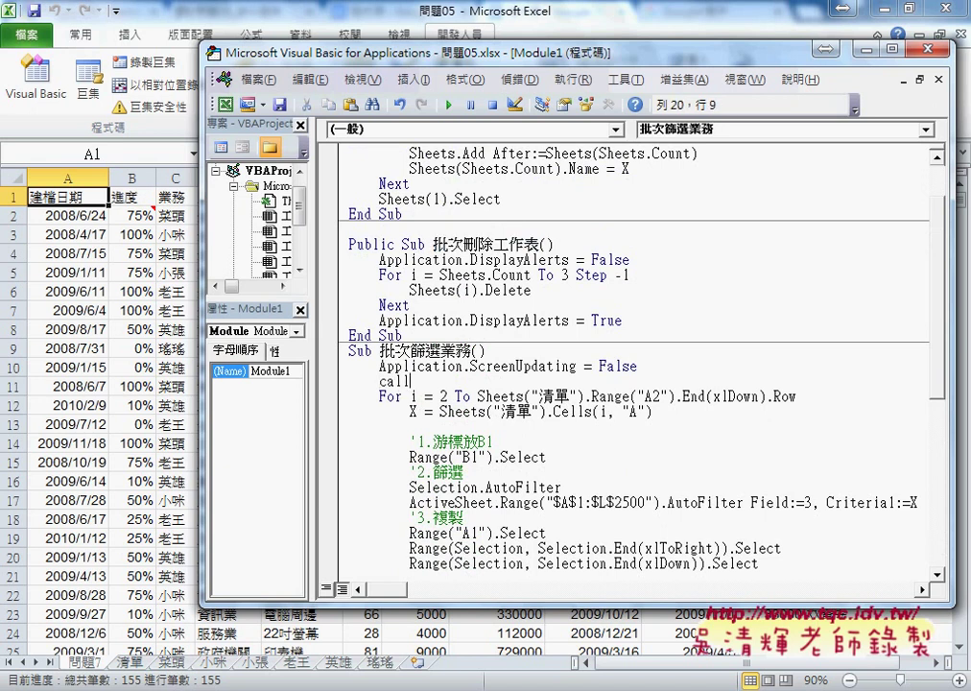
pyautogui.write('批次刪除工作表')
pyautogui.moveTo(523, 381); pyautogui.dragTo(379, 381)
# Break on the Call line, step through deleting old sheets, then continue to rebuild all six sheets
pyautogui.press('F9')
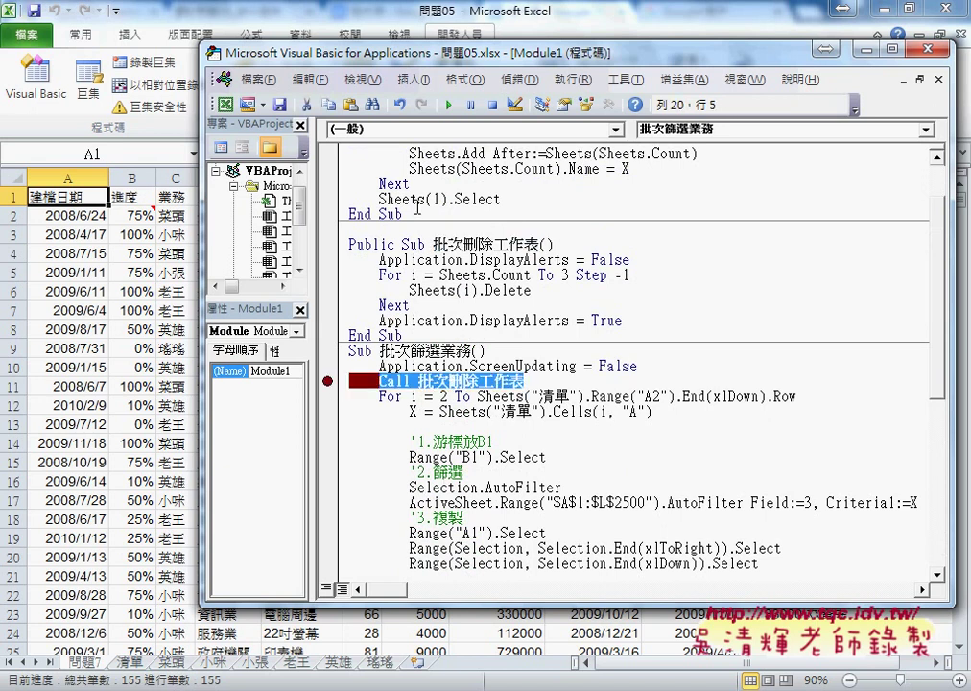
pyautogui.press('F5')
pyautogui.press('F8')
pyautogui.press('F8')
pyautogui.press('F8')
pyautogui.press('F8')
pyautogui.press('F8')
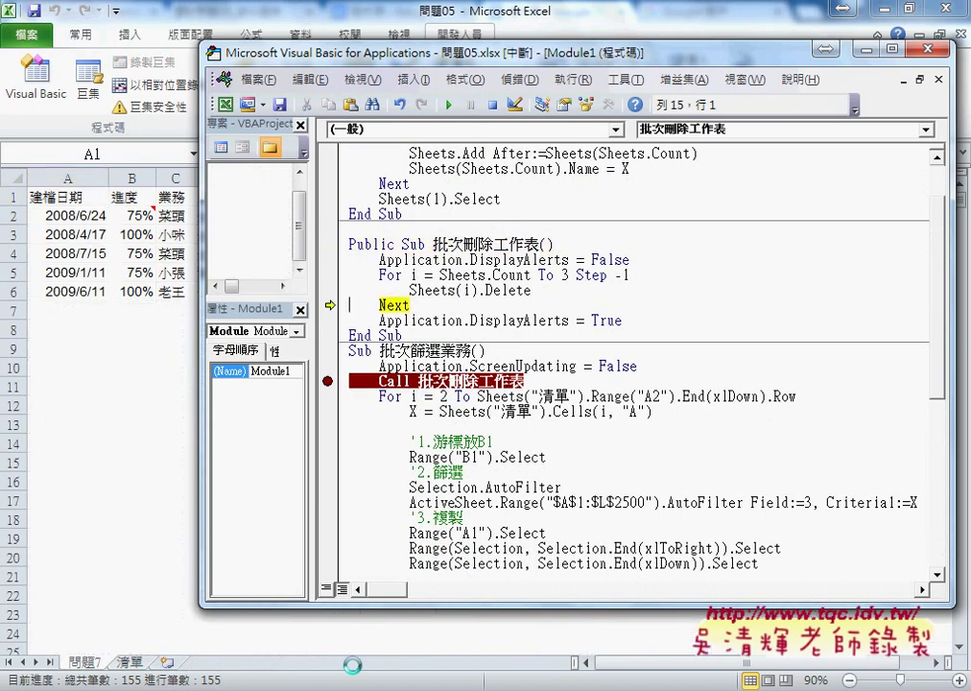
pyautogui.hotkey('ctrl', 'shift', 'F8')
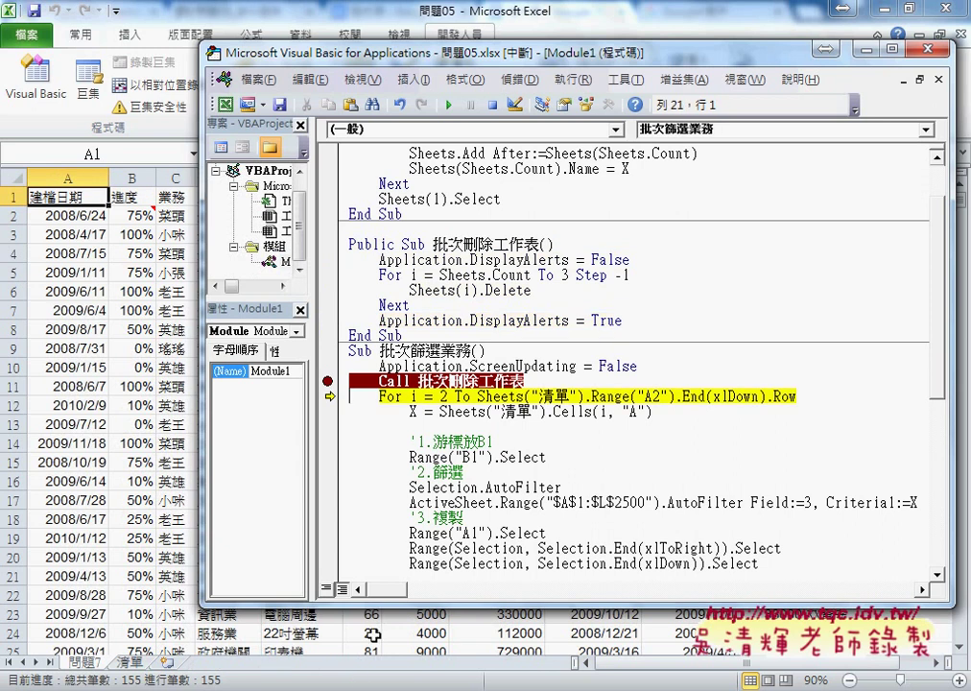
pyautogui.click(328, 382)
pyautogui.click(449, 104)
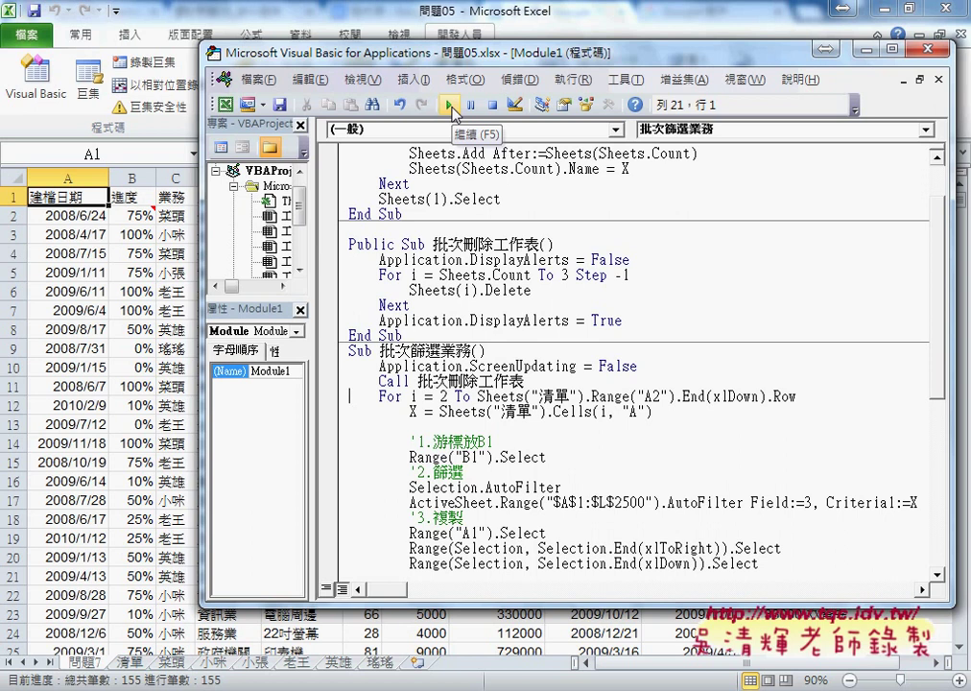
pyautogui.scroll(-8, 571, 436)
pyautogui.moveTo(630, 533); pyautogui.dragTo(381, 533)
# Return from the VBA editor to the workbook and review the 清單 sheet's salesperson and industry list
pyautogui.hotkey('alt', 'F11')
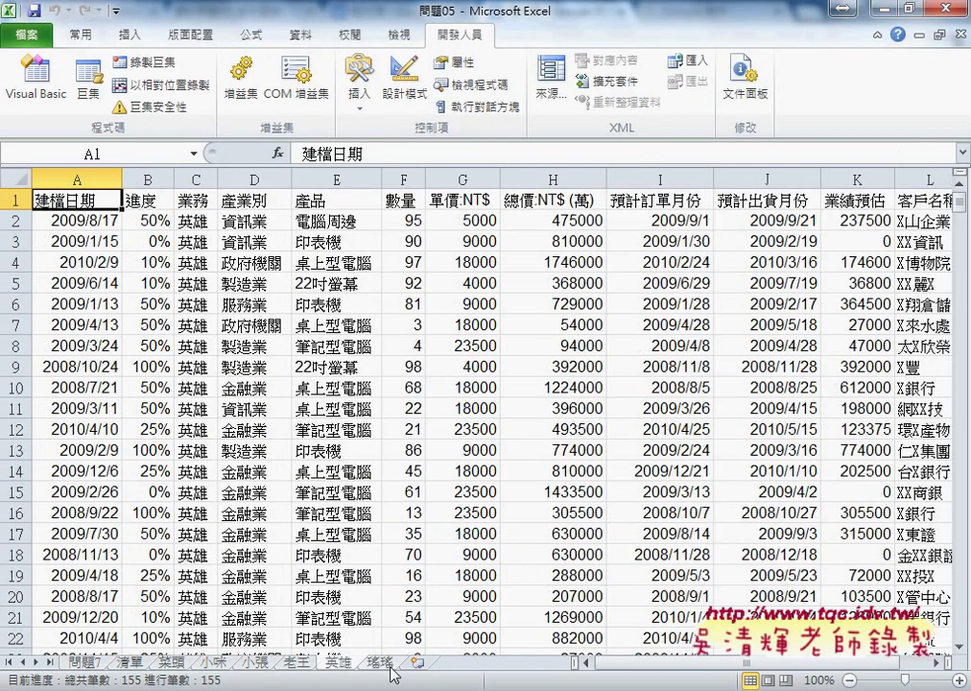
pyautogui.click(129, 663)
pyautogui.click(113, 222)
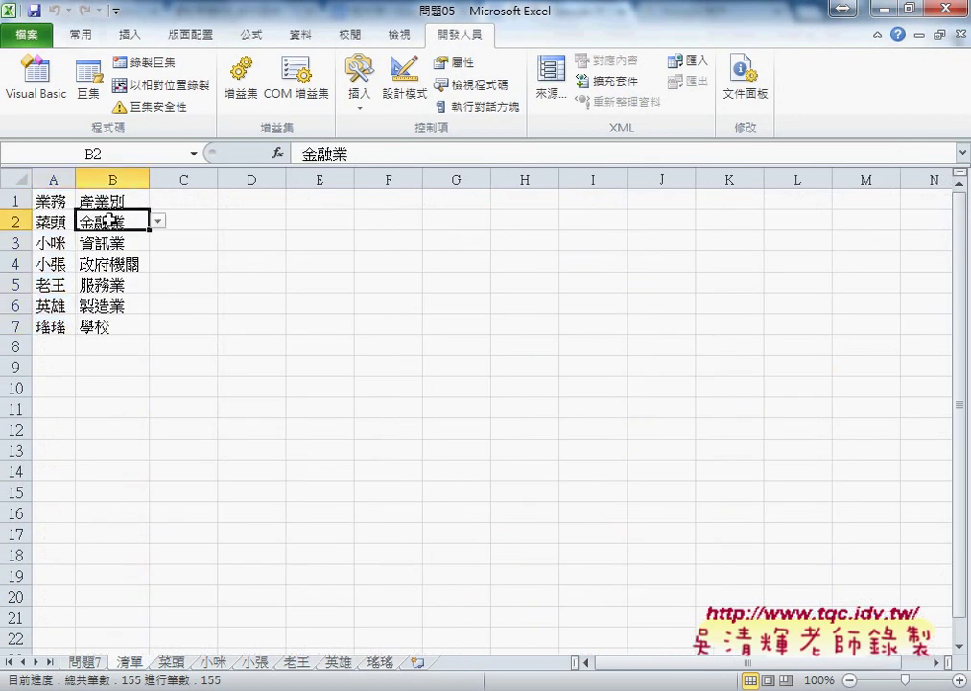
pyautogui.hotkey('ctrl', 'pageup')
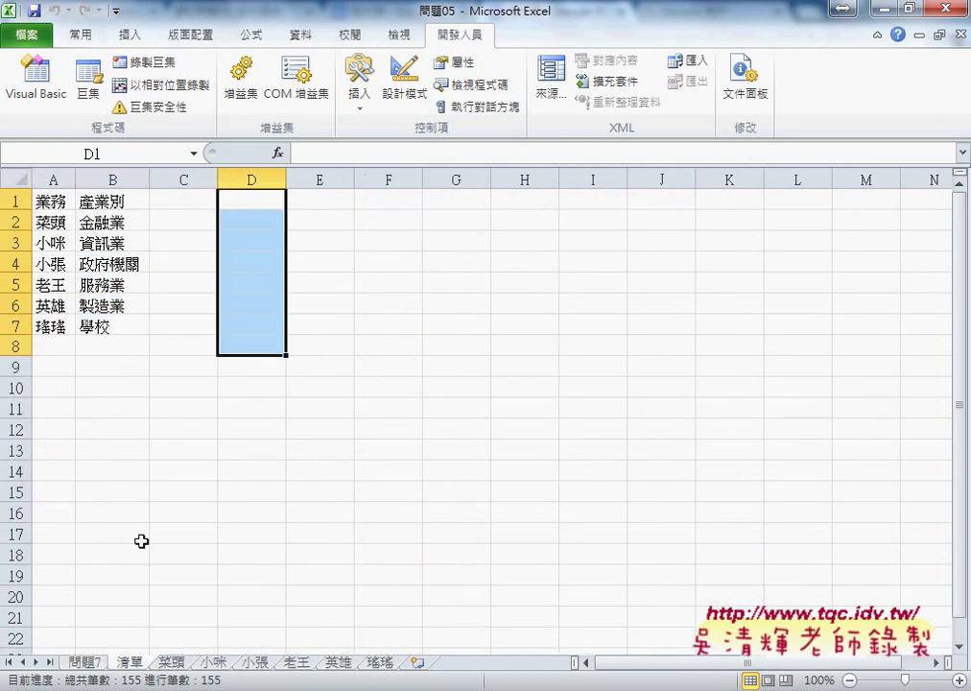